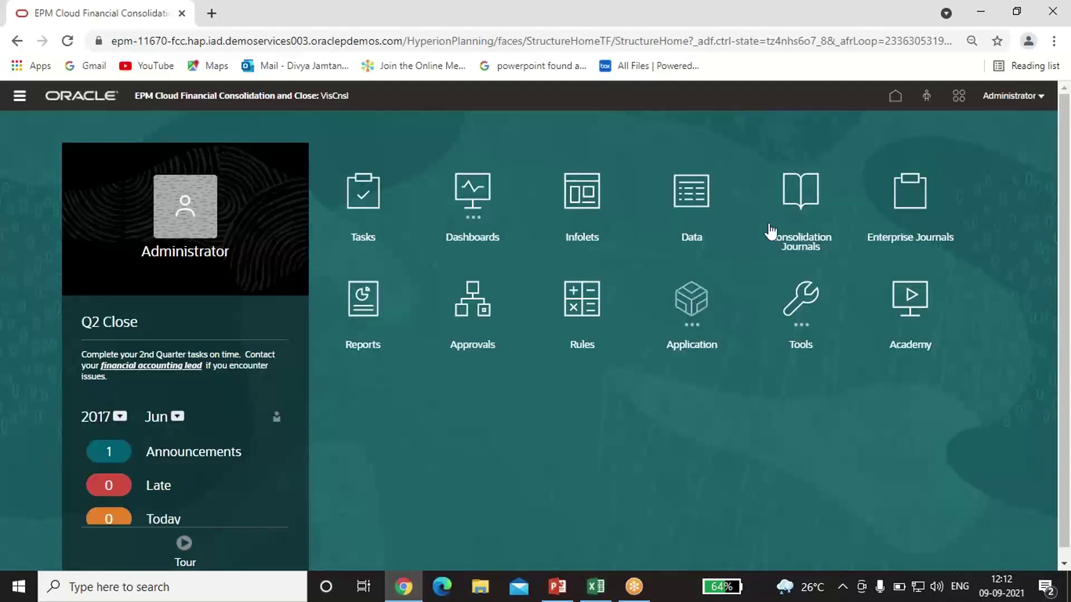
Step: Open the consolidation journals and list those for FY 2015, December
left_click(805, 202)
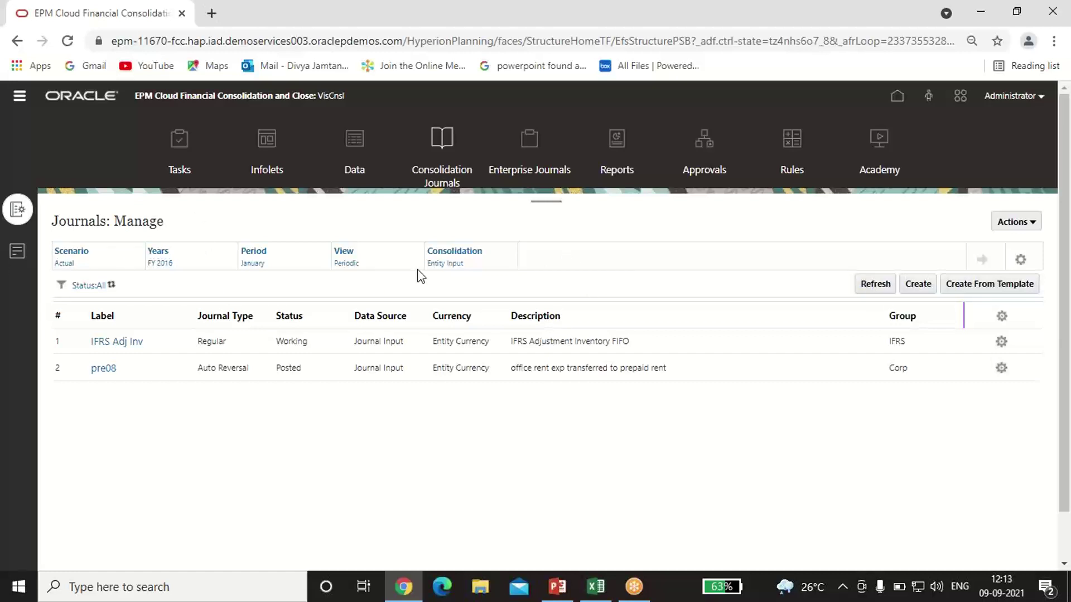
left_click(160, 254)
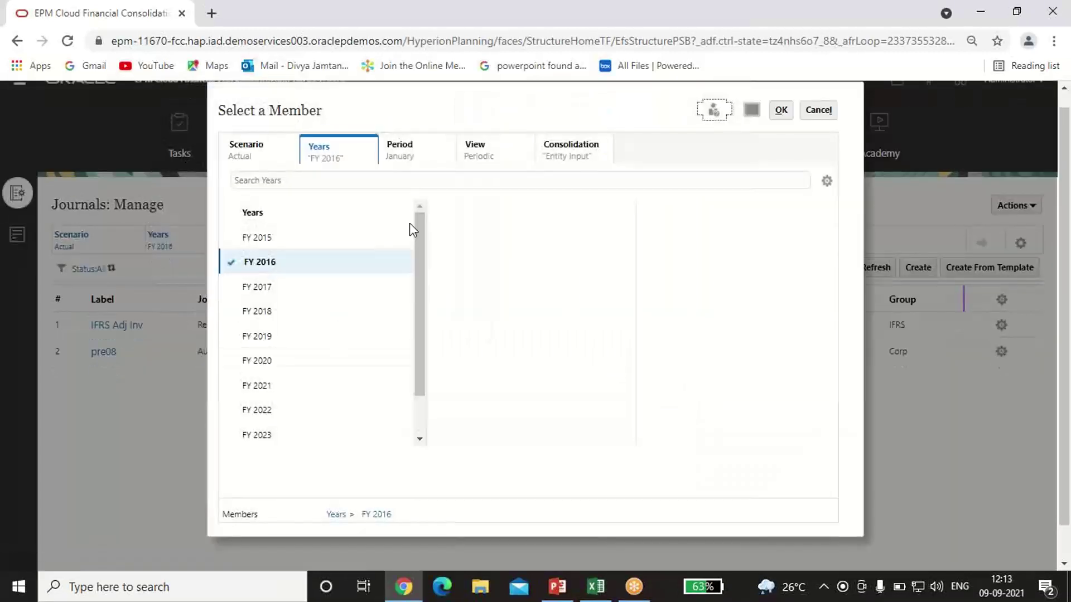
left_click(260, 240)
scroll(259, 236, "down", 1)
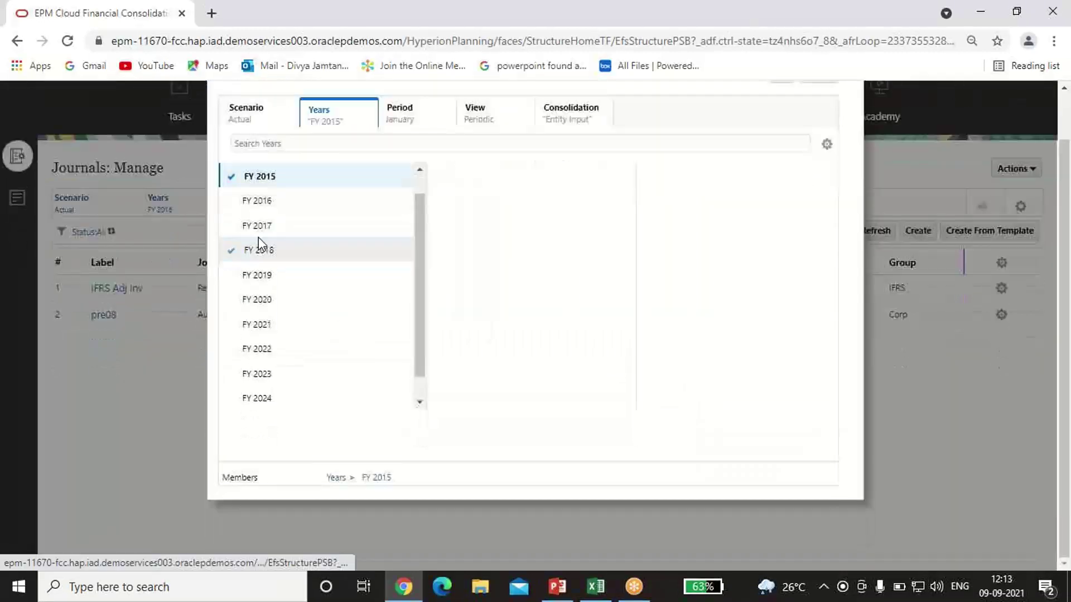
left_click(399, 167)
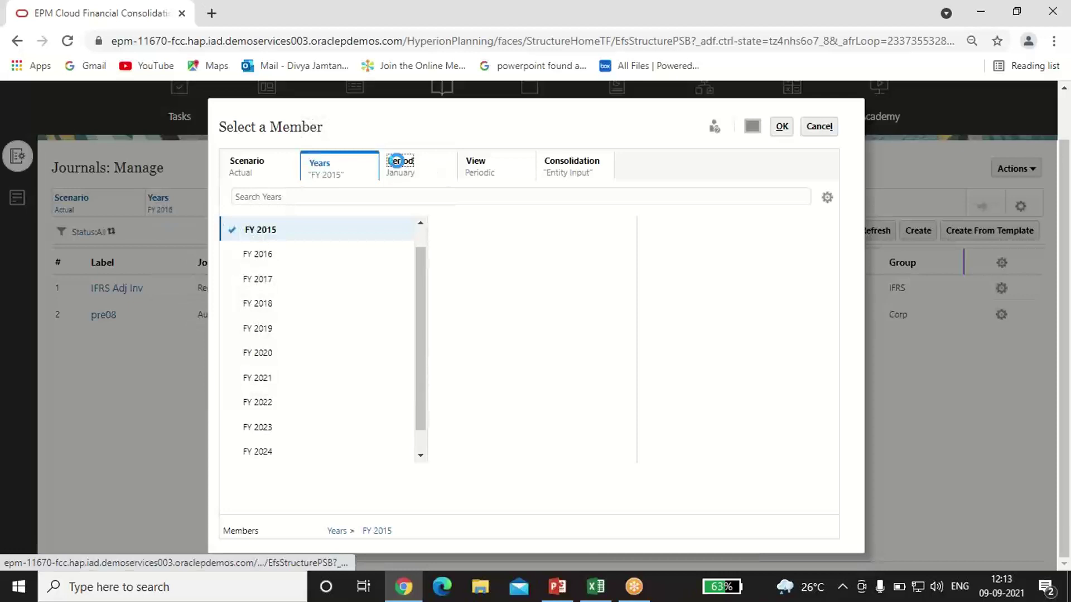
left_click(234, 326)
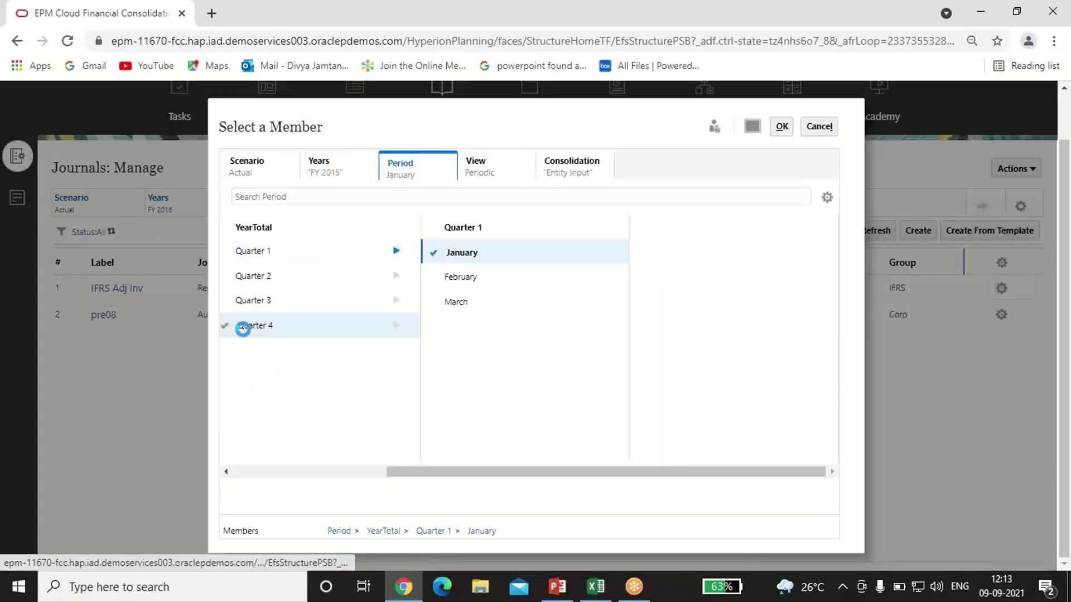
left_click(666, 301)
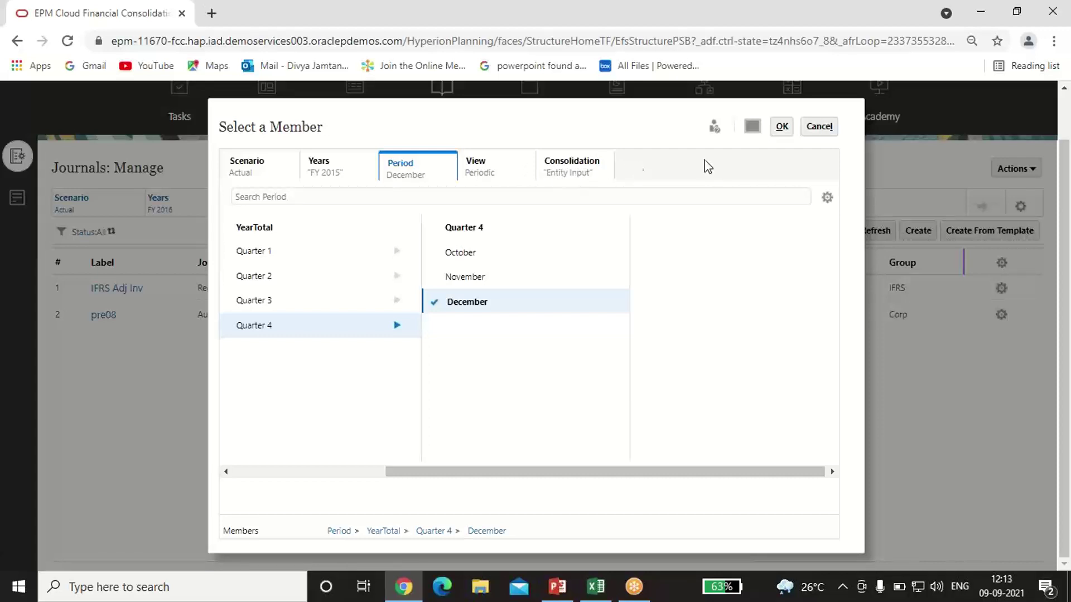
left_click(782, 126)
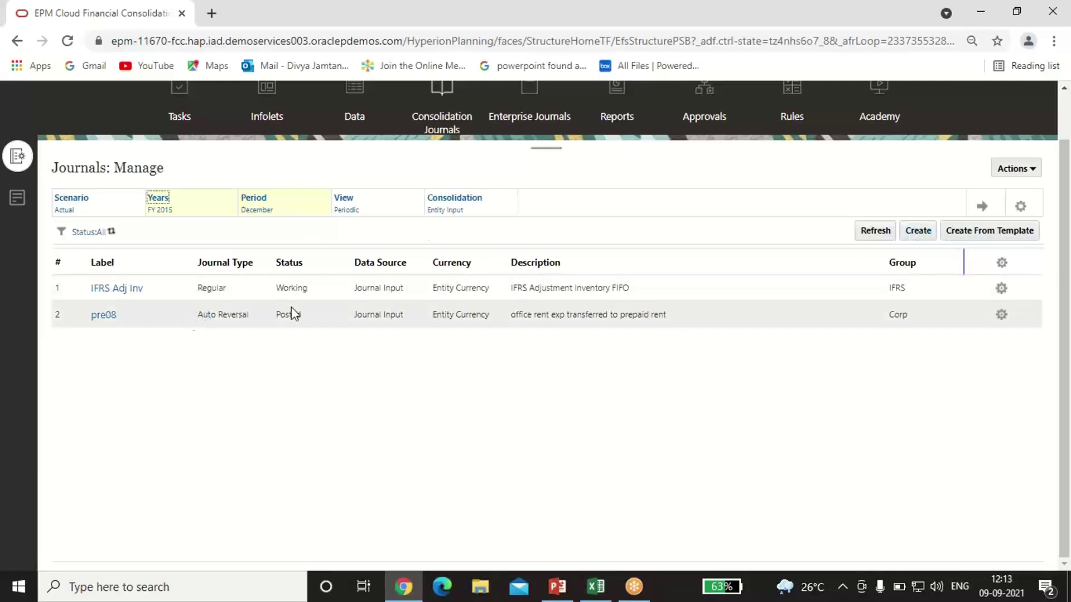
left_click(982, 206)
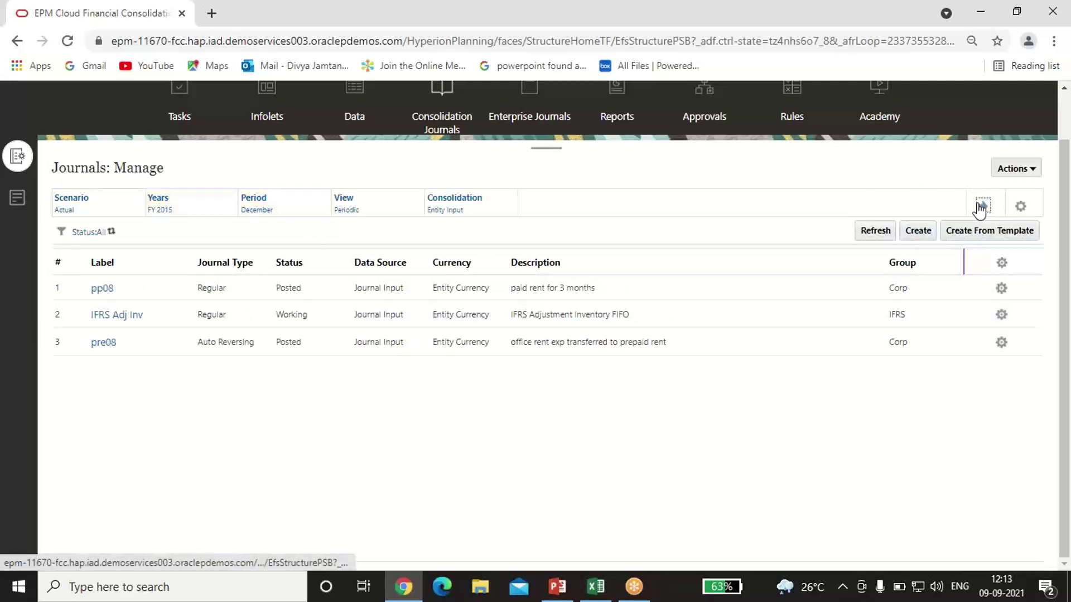
Step: Open the pp08 journal for the three months' paid rent and scan it for errors
left_click(104, 294)
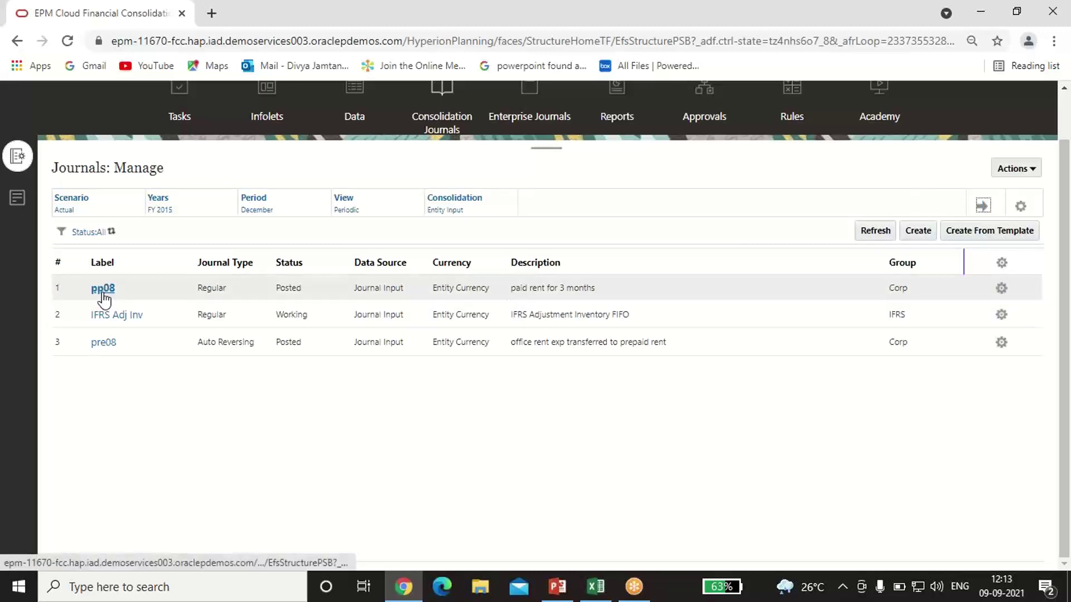
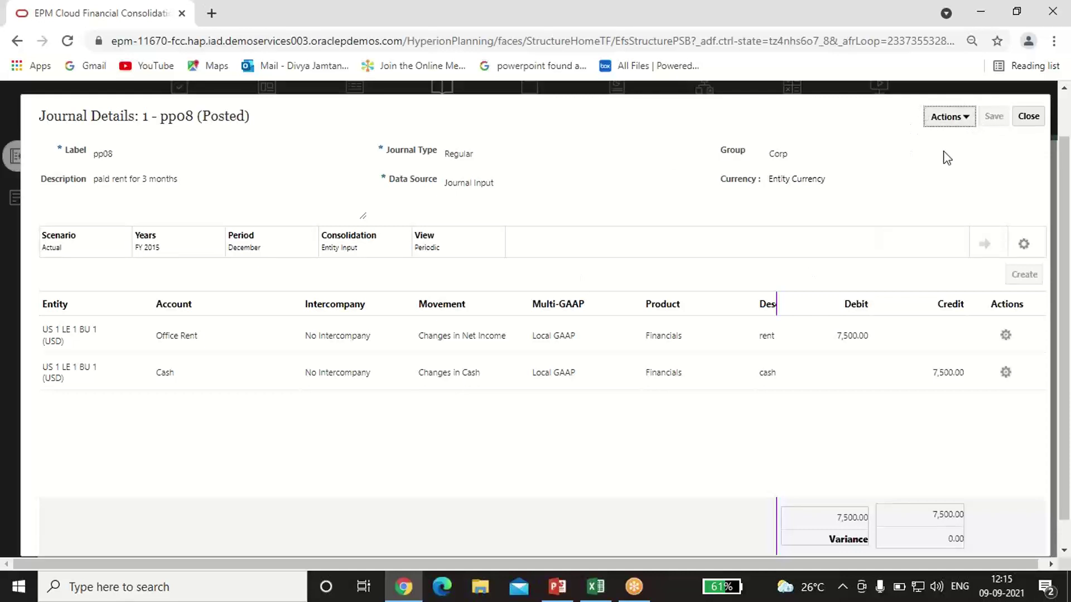
left_click(968, 117)
left_click(960, 266)
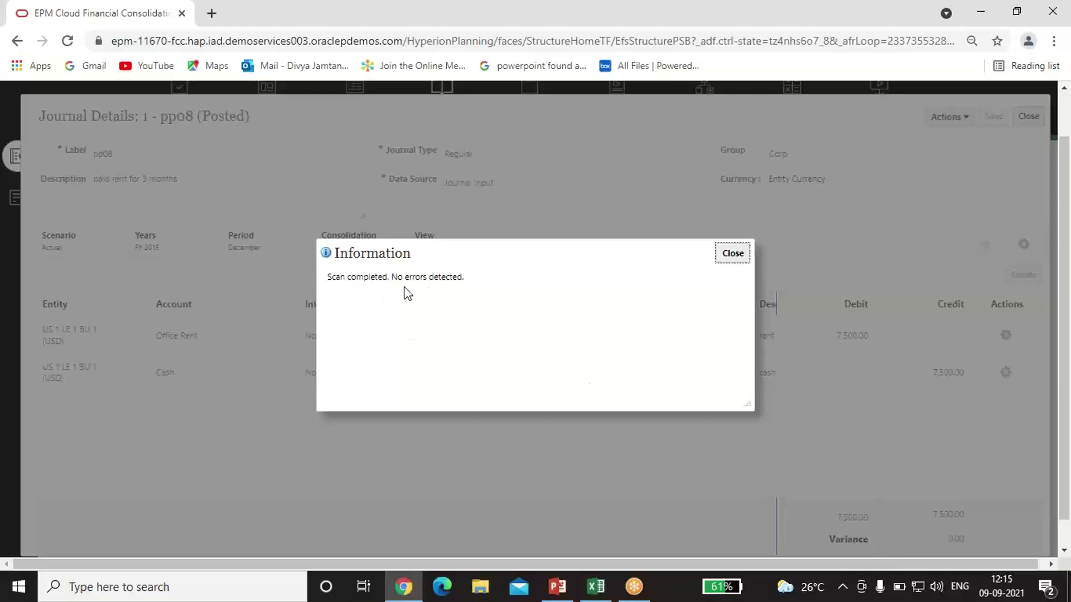
left_click(733, 253)
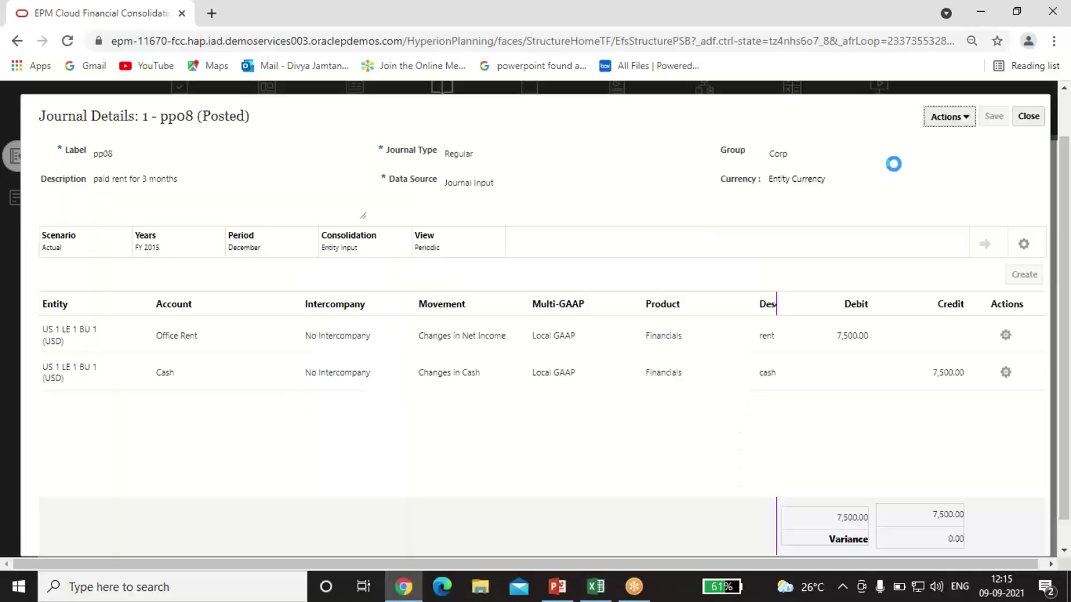
Step: Review the workflow actions available for the pp08 journal and close its details
left_click(964, 120)
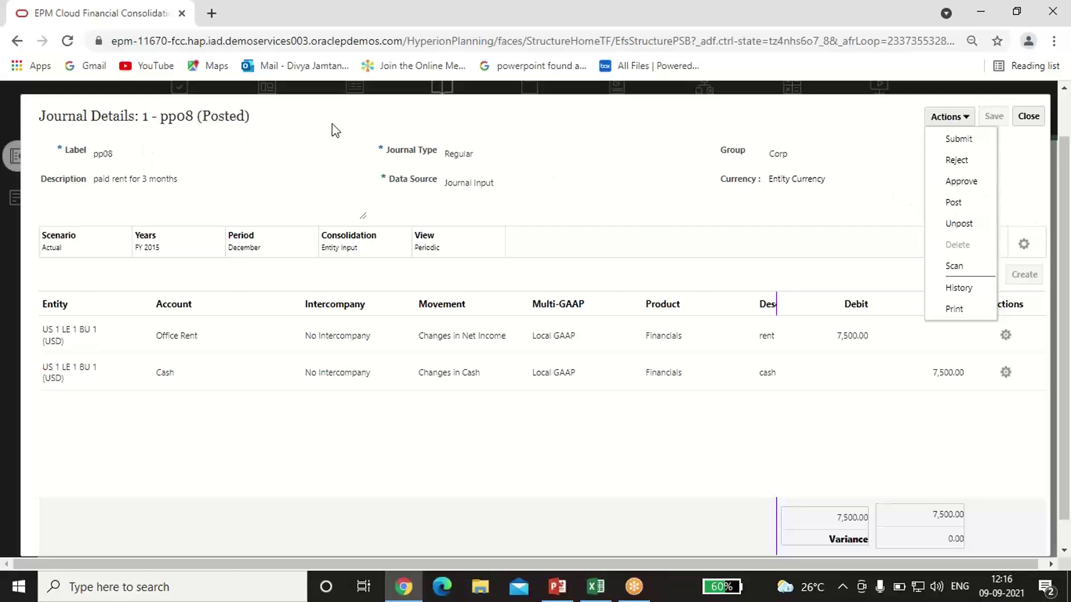
left_click(357, 120)
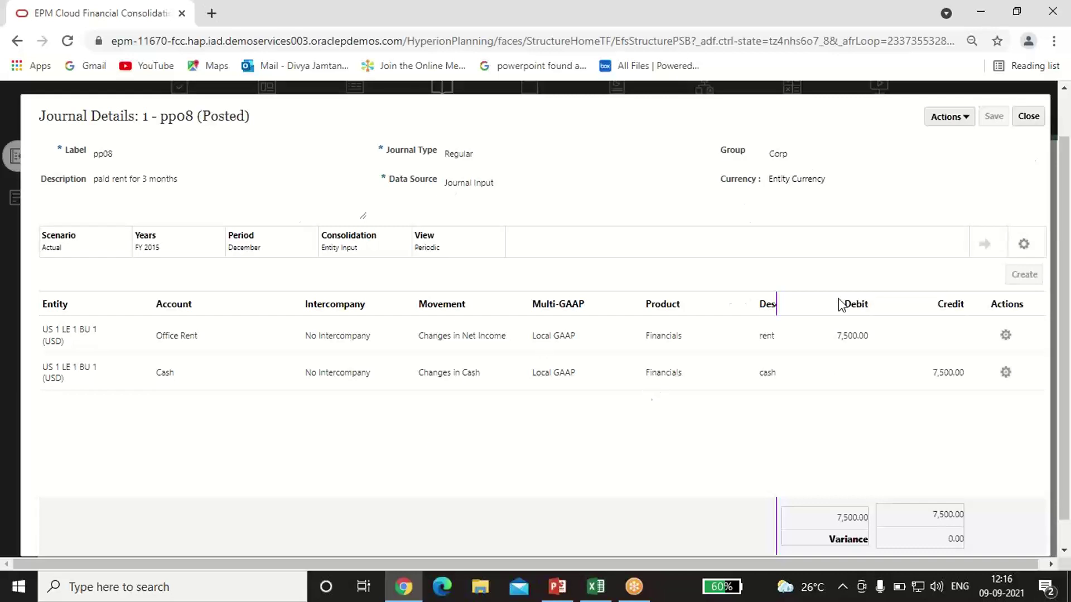
left_click(1027, 115)
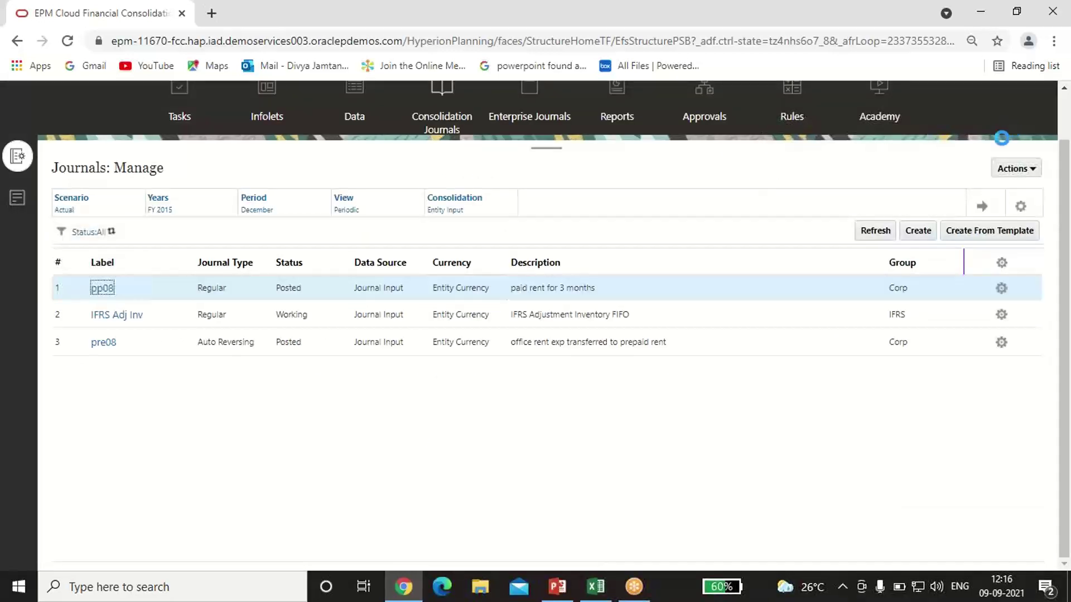
Step: Examine the December auto-reversing journal pre08 and its available actions, closing the details when done
left_click(106, 342)
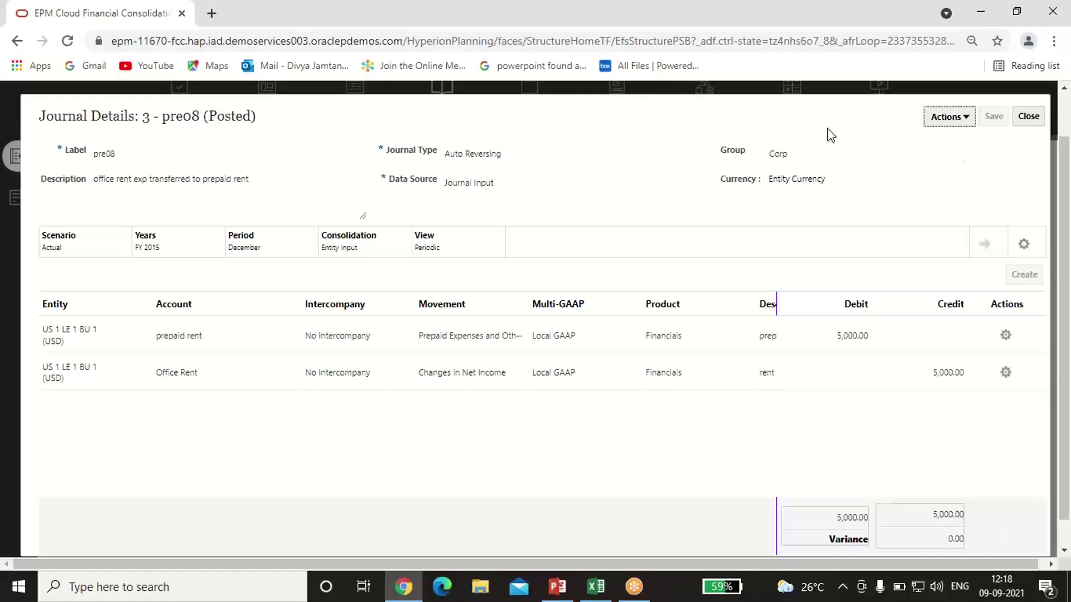
left_click(971, 118)
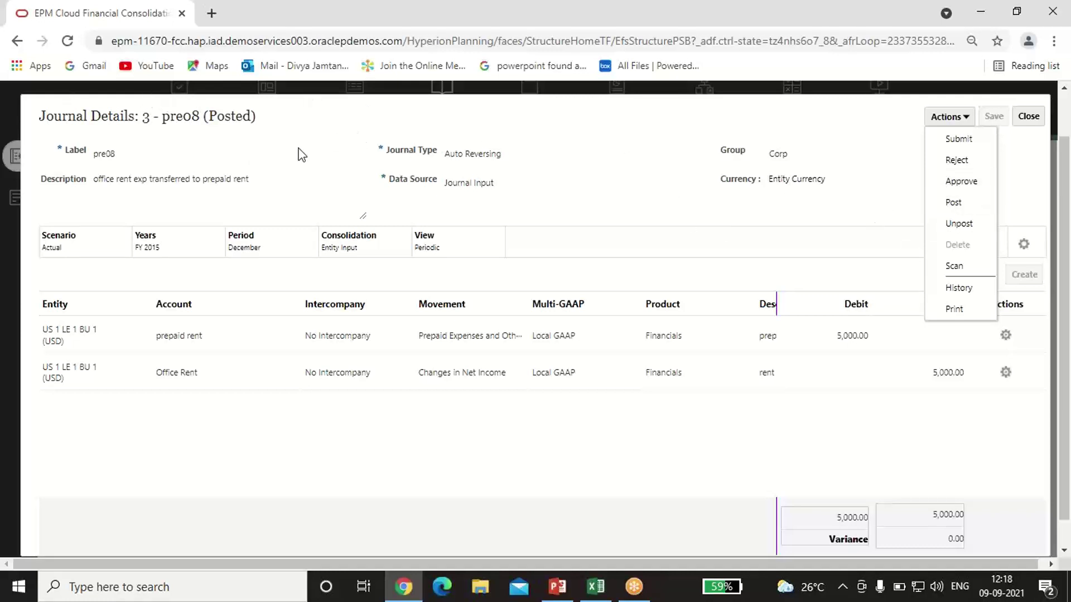
left_click(514, 445)
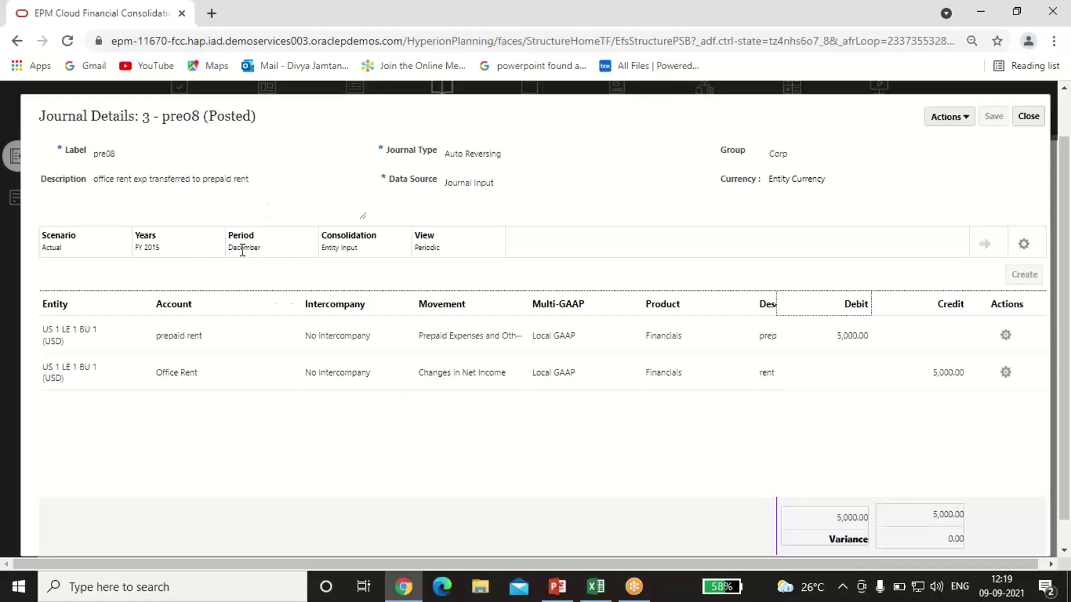
left_click(1028, 121)
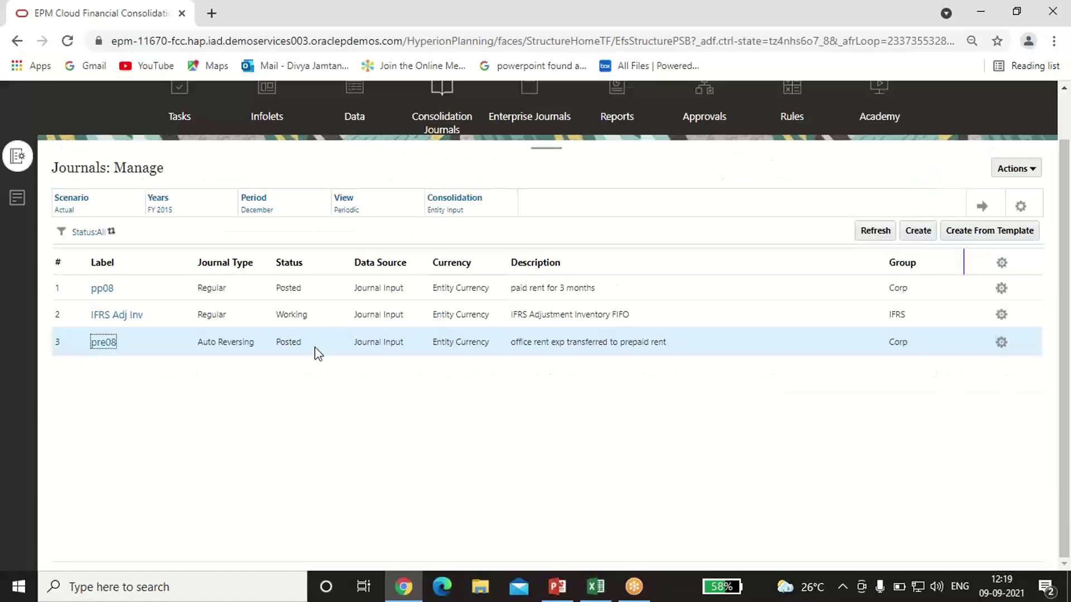
Step: Change the journal list's point of view to FY 2016, January and apply it
left_click(157, 208)
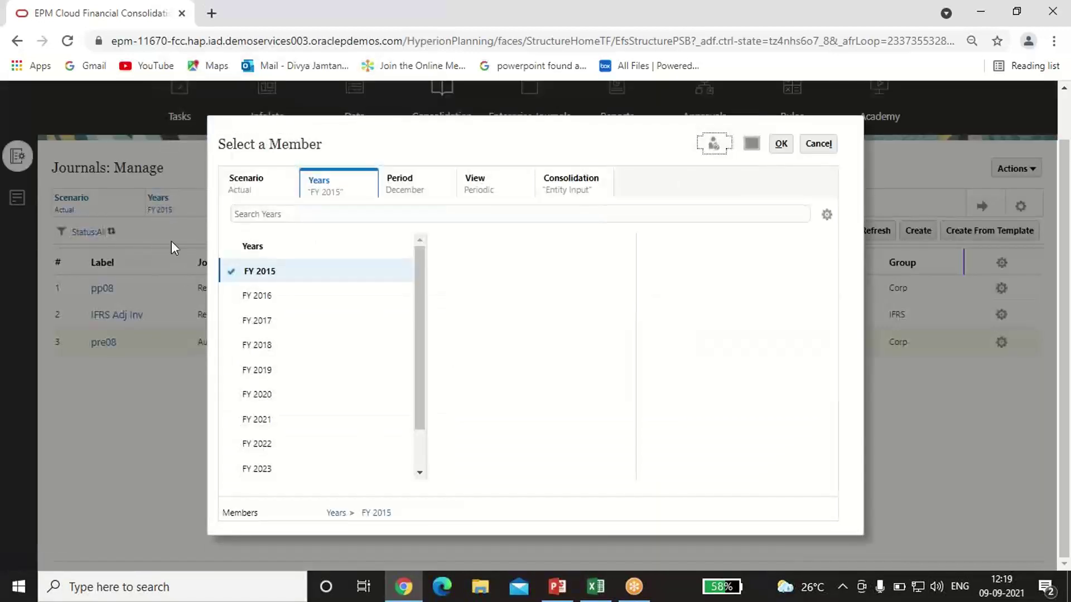
left_click(241, 296)
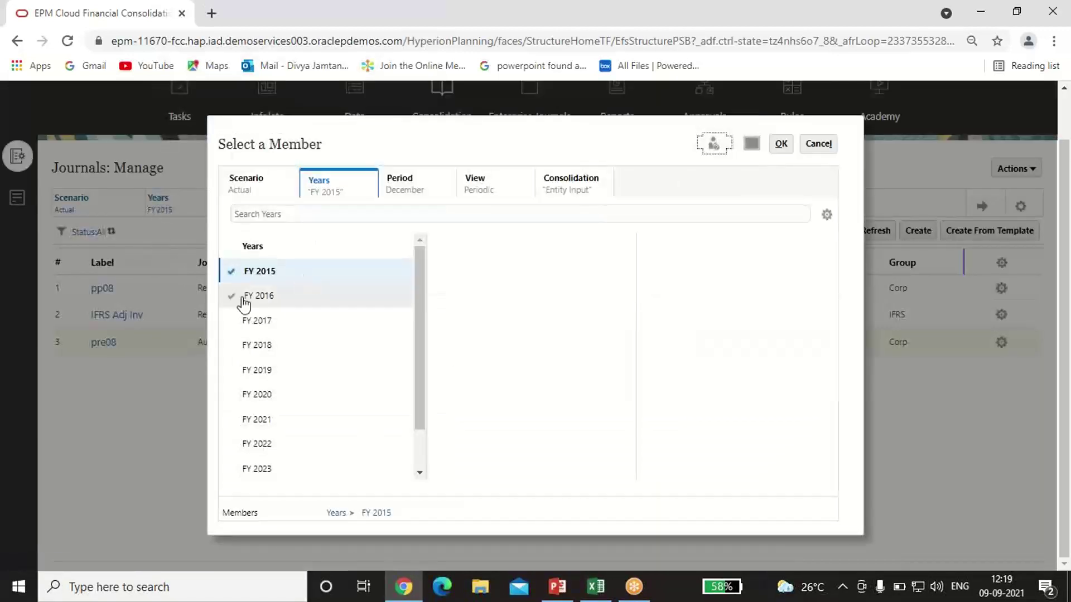
left_click(404, 184)
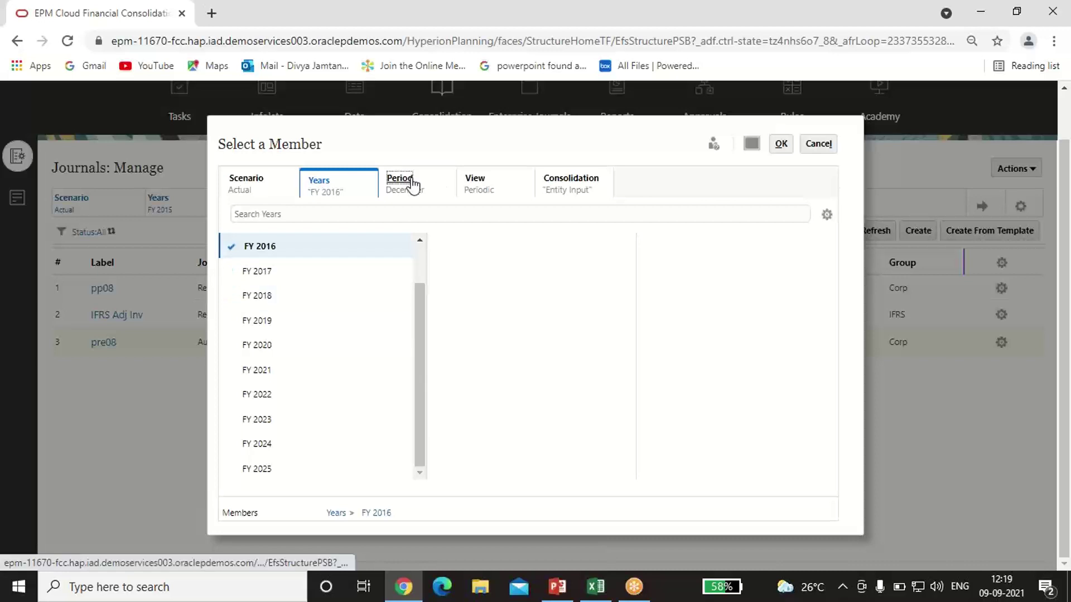
left_click(274, 270)
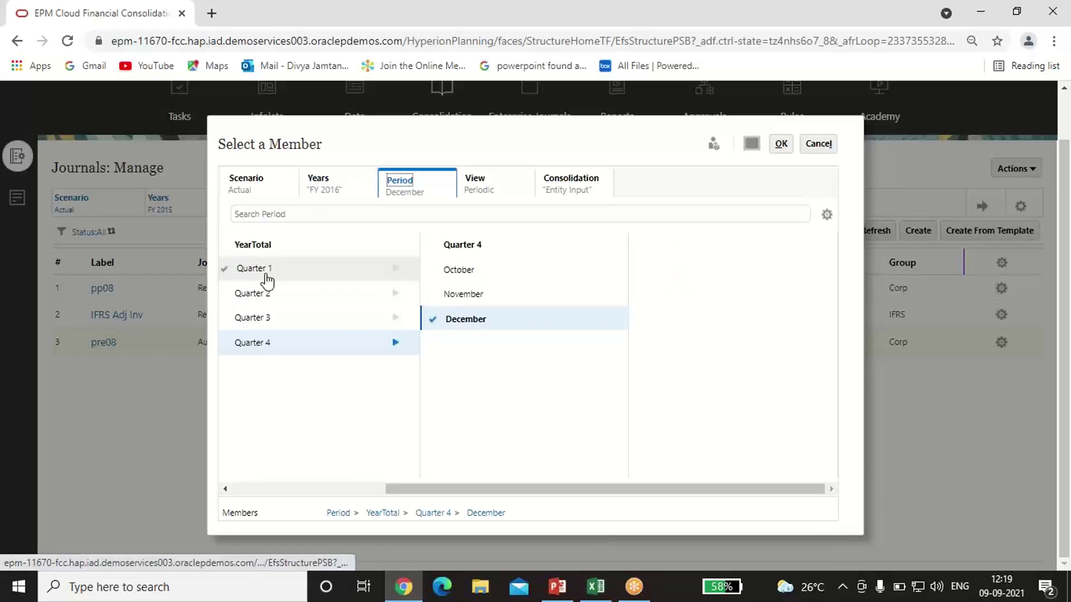
left_click(666, 269)
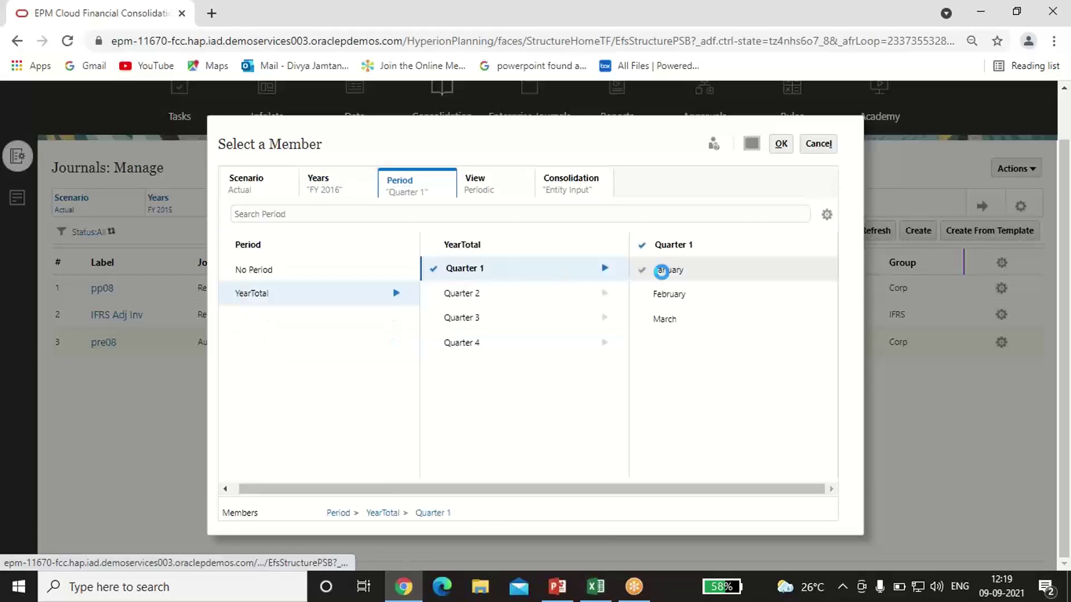
left_click(780, 144)
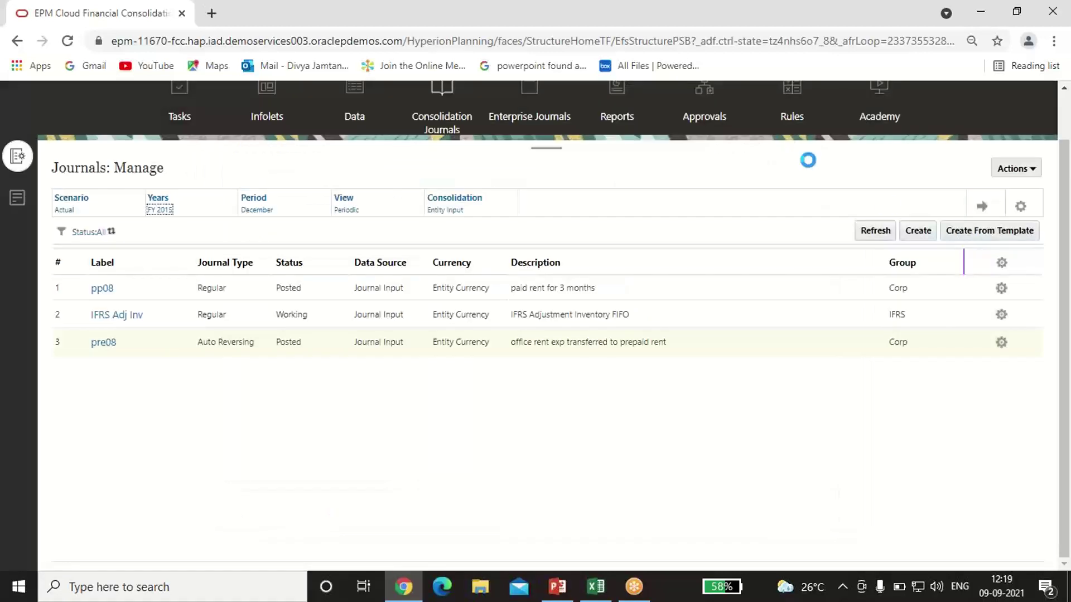
left_click(982, 207)
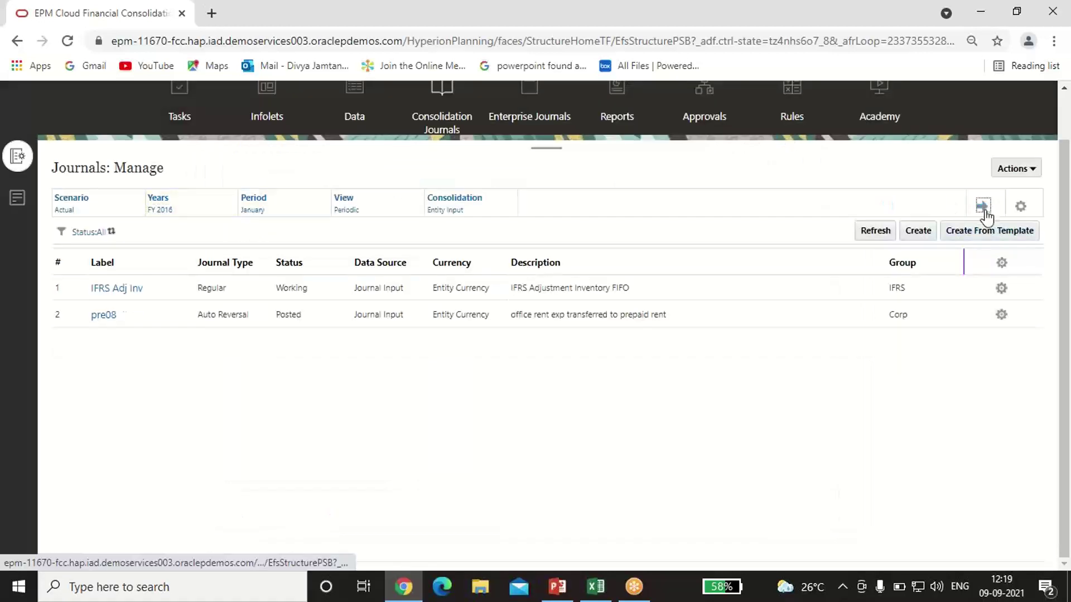
Step: Examine the January auto-reversal journal pre08 and its available actions, and close the details
left_click(103, 315)
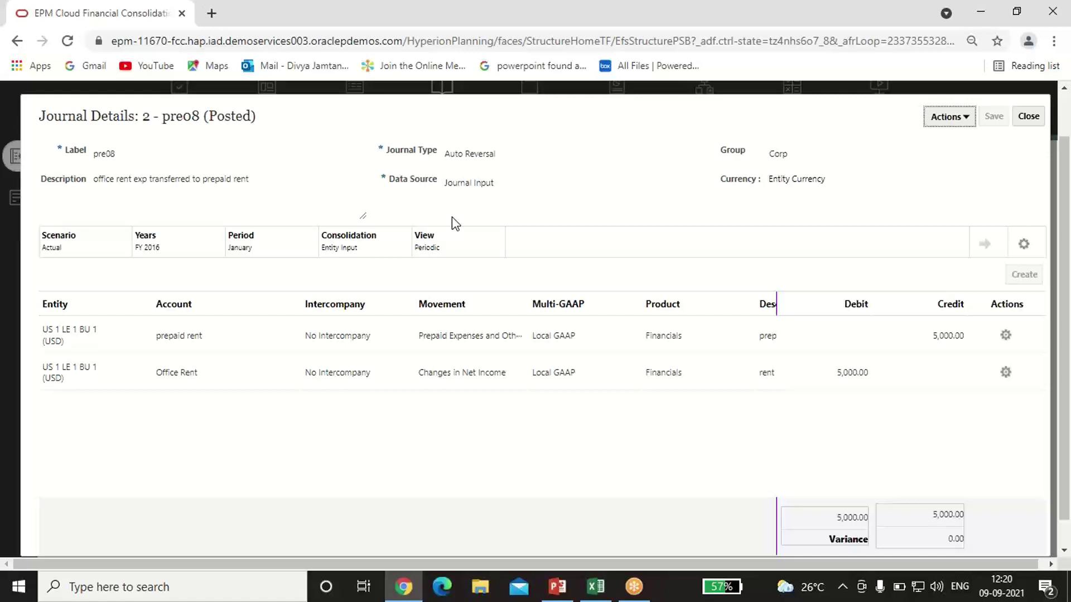
left_click(966, 118)
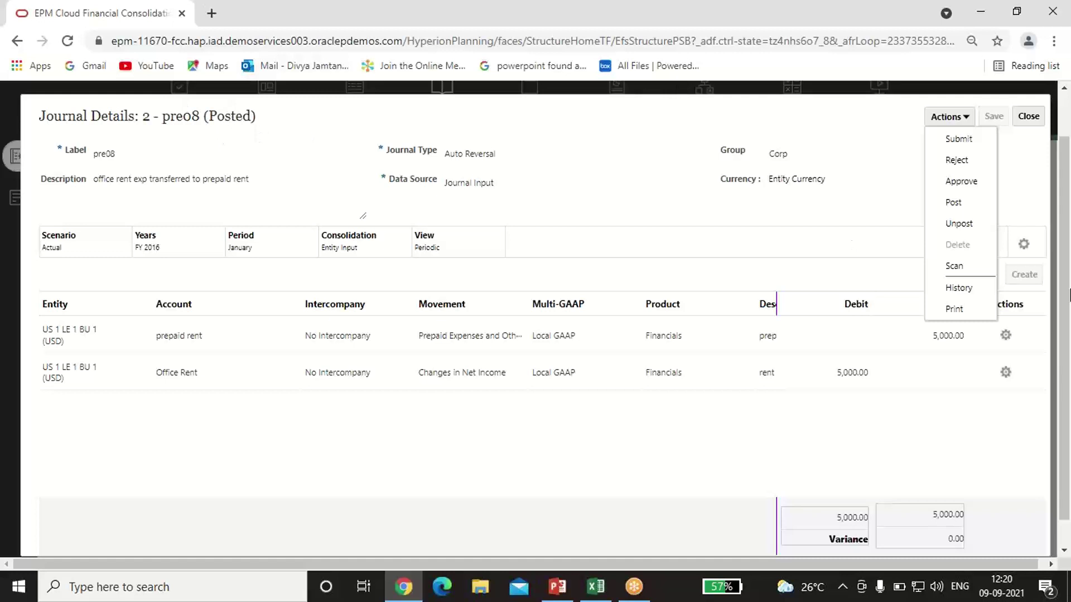
left_click(1029, 116)
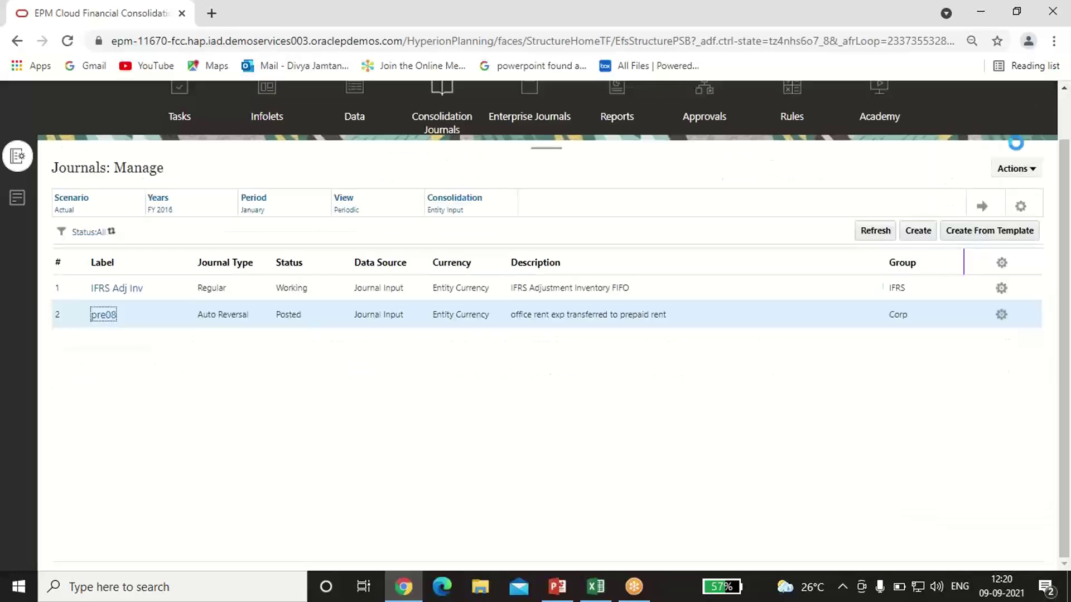
Step: Switch to the Excel worksheet and review the December column's period, entity, data source and year headings
left_click(593, 587)
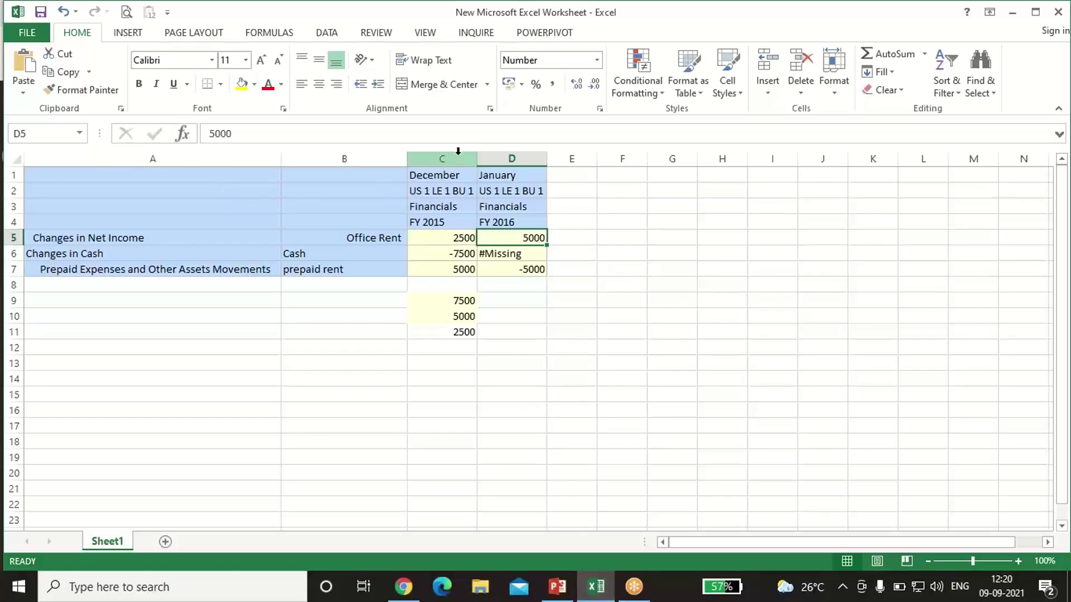
left_click(433, 177)
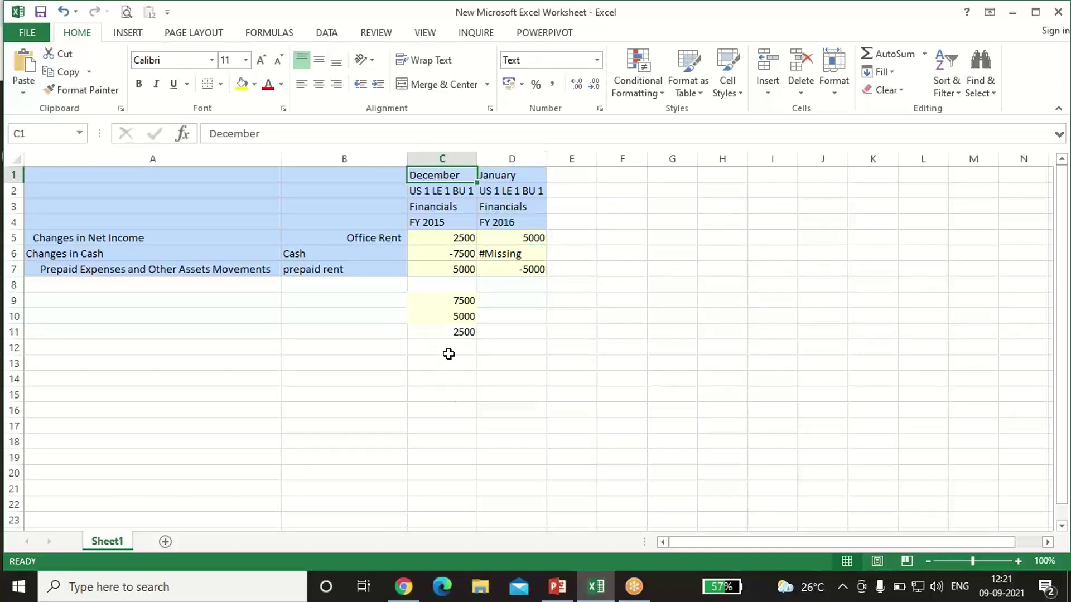
left_click(430, 192)
left_click(420, 208)
key("Down")
left_click(430, 209)
left_click(430, 221)
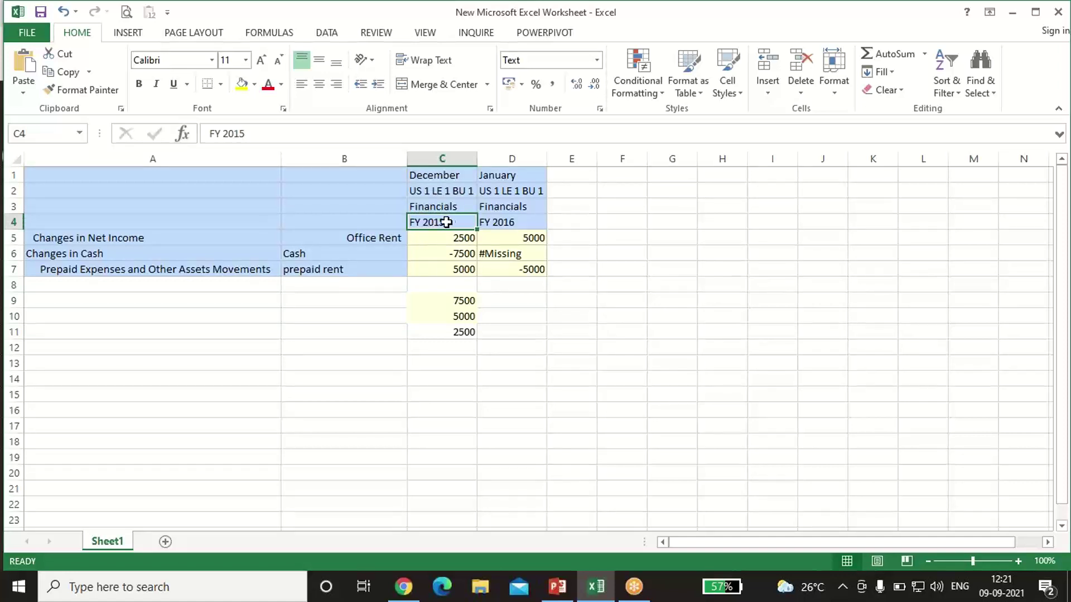
Step: Examine the Office Rent and Cash rows with their movement labels and December FY 2015 amounts
left_click(151, 238)
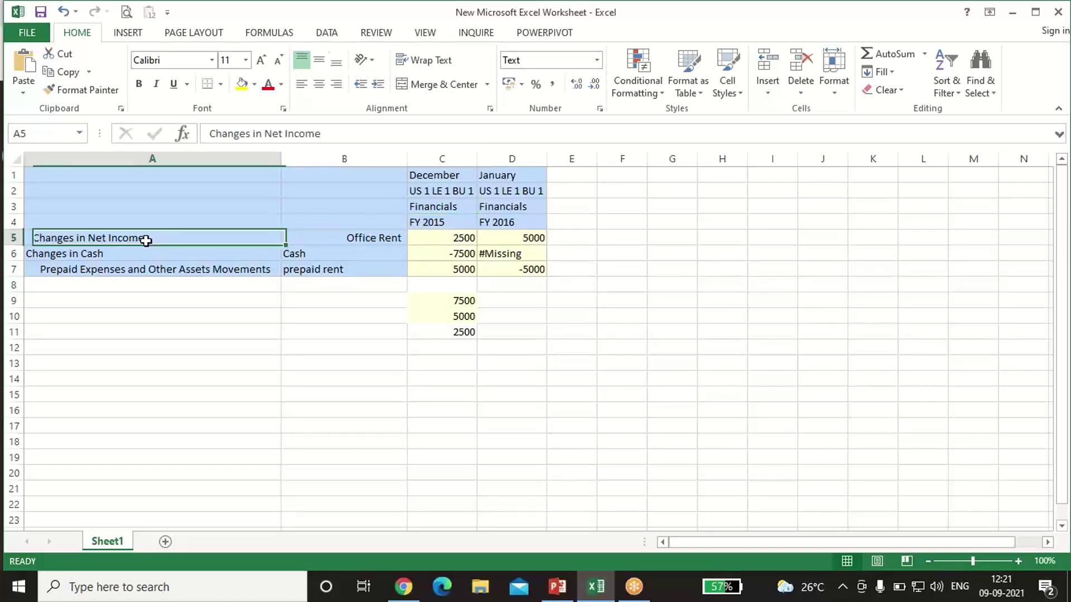
left_click(353, 239)
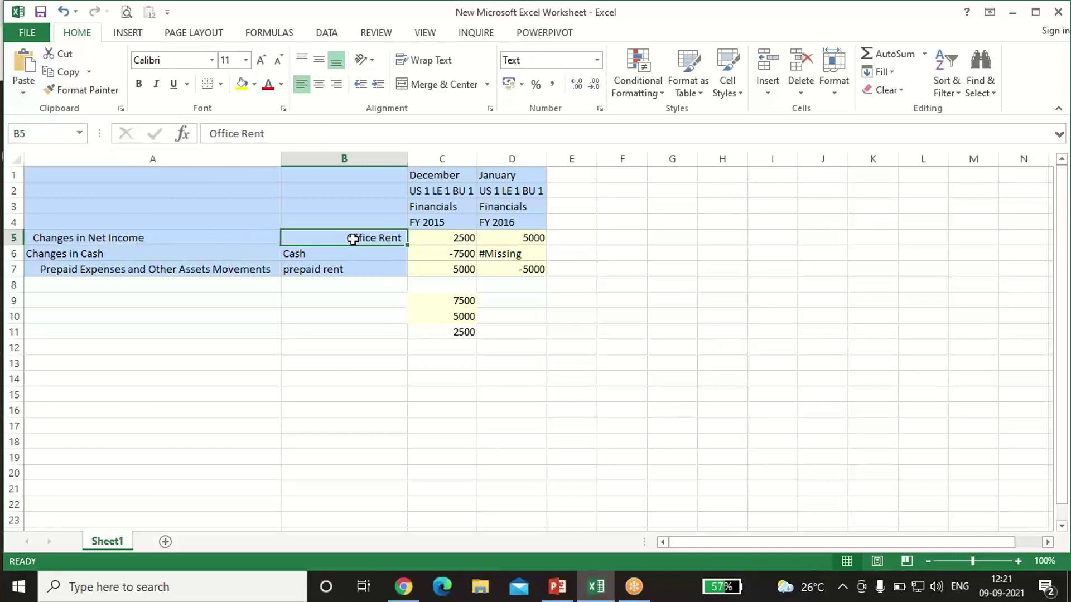
left_click(337, 255)
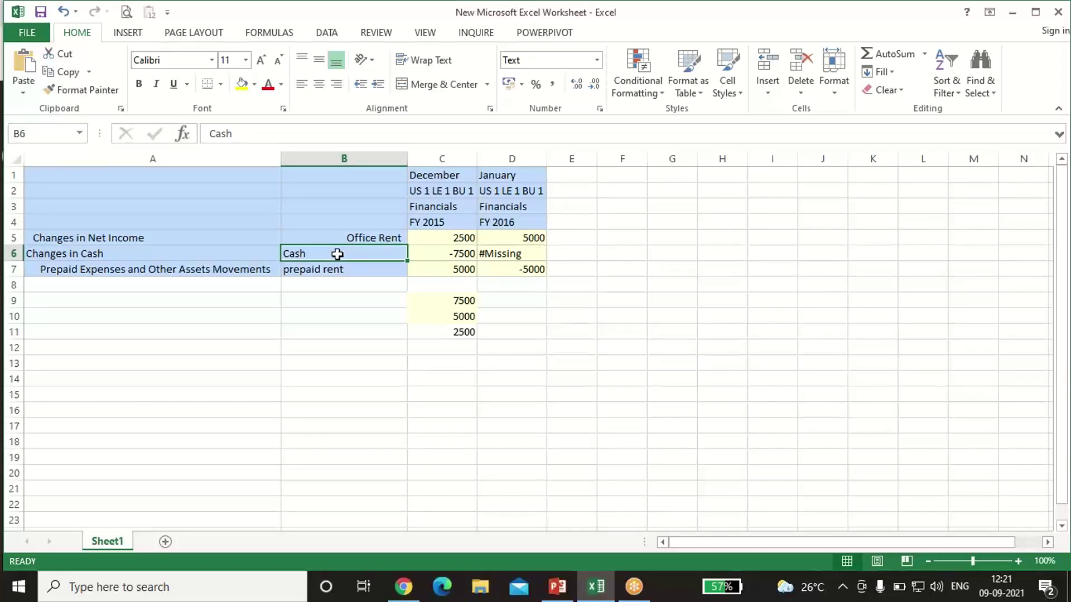
left_click(363, 239)
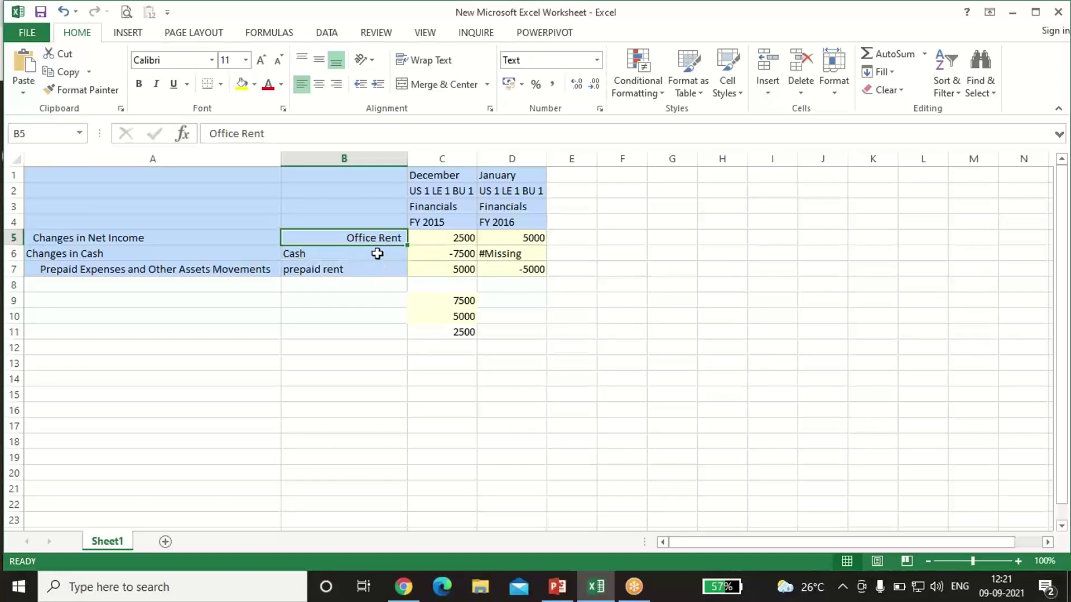
left_click(378, 253)
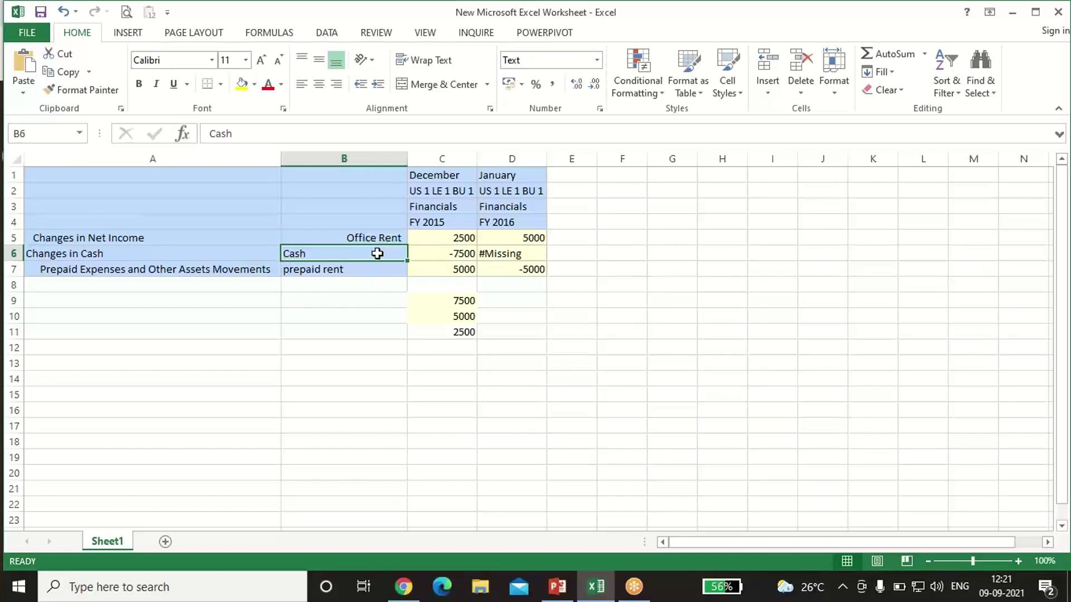
left_click(446, 255)
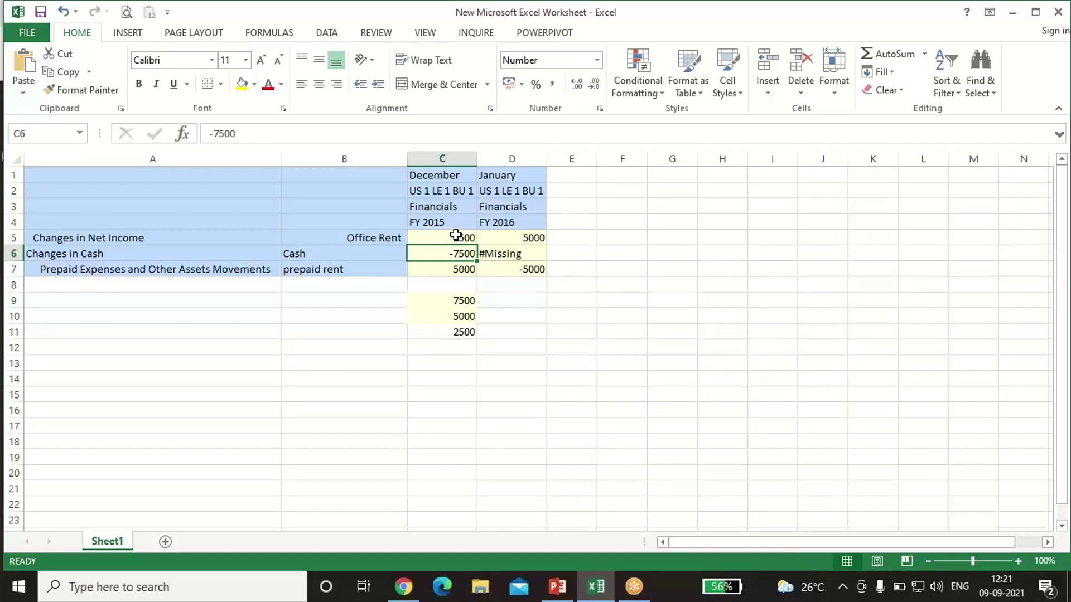
left_click(457, 235)
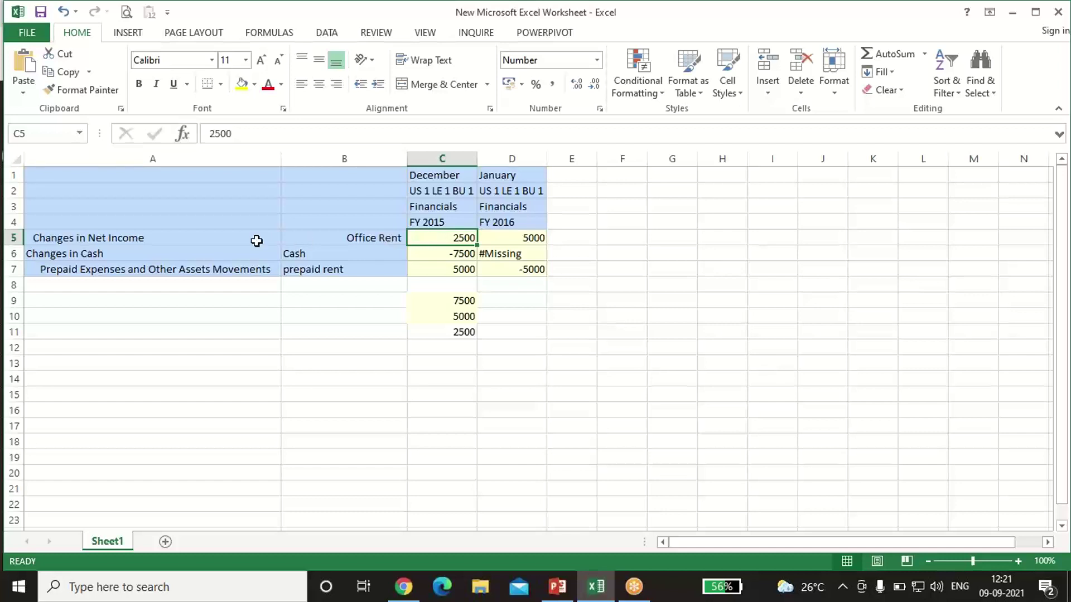
left_click(391, 253)
left_click(446, 255)
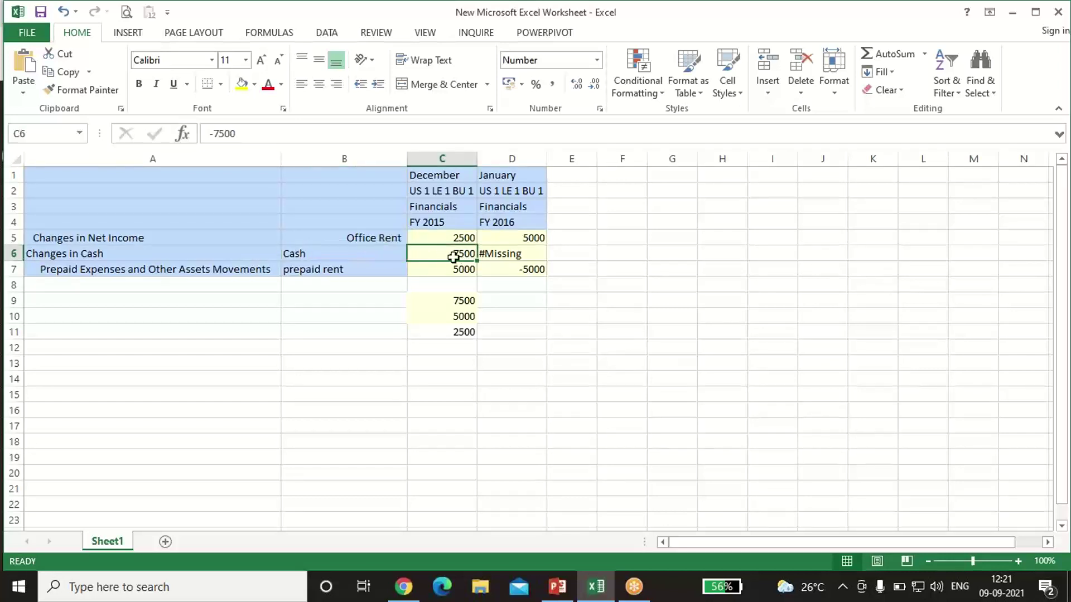
left_click(445, 237)
key("Down")
Step: Examine the December prepaid rent movement in row 7 and compare it with the Office Rent row
left_click(332, 269)
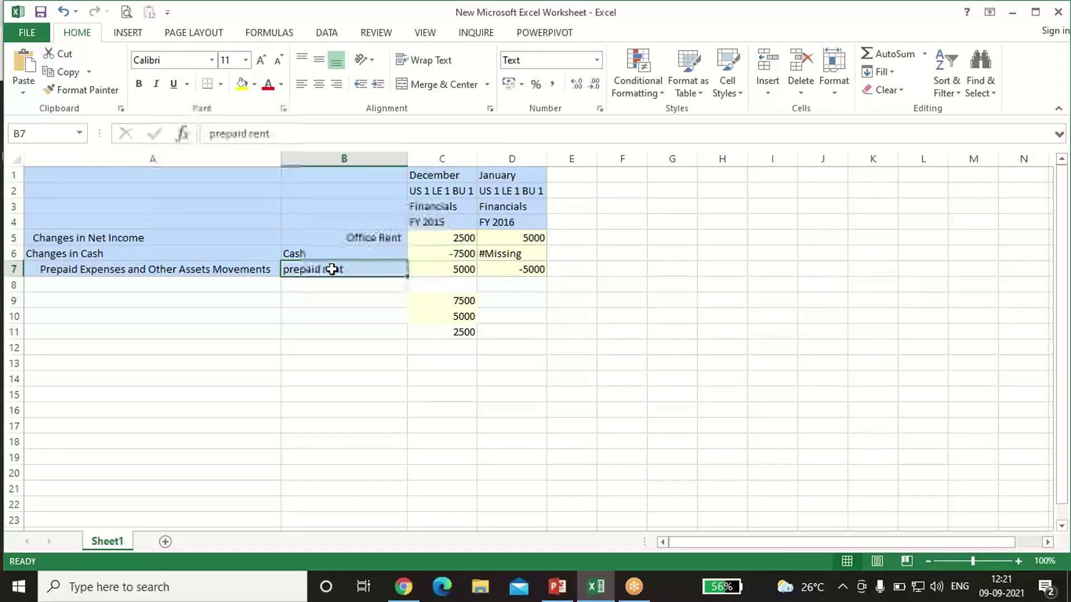
left_click(344, 238)
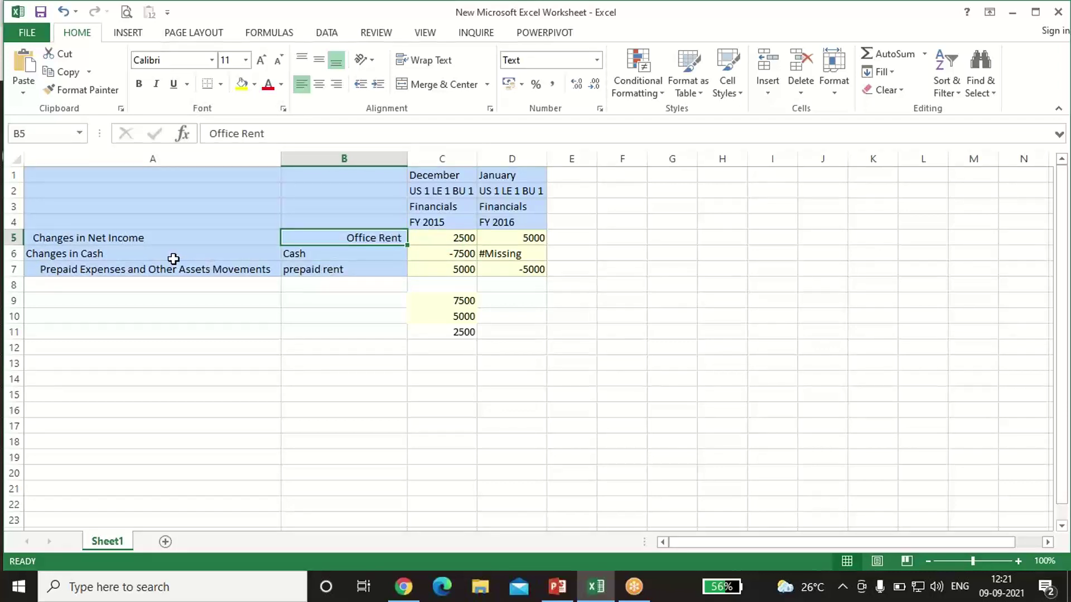
left_click(373, 270)
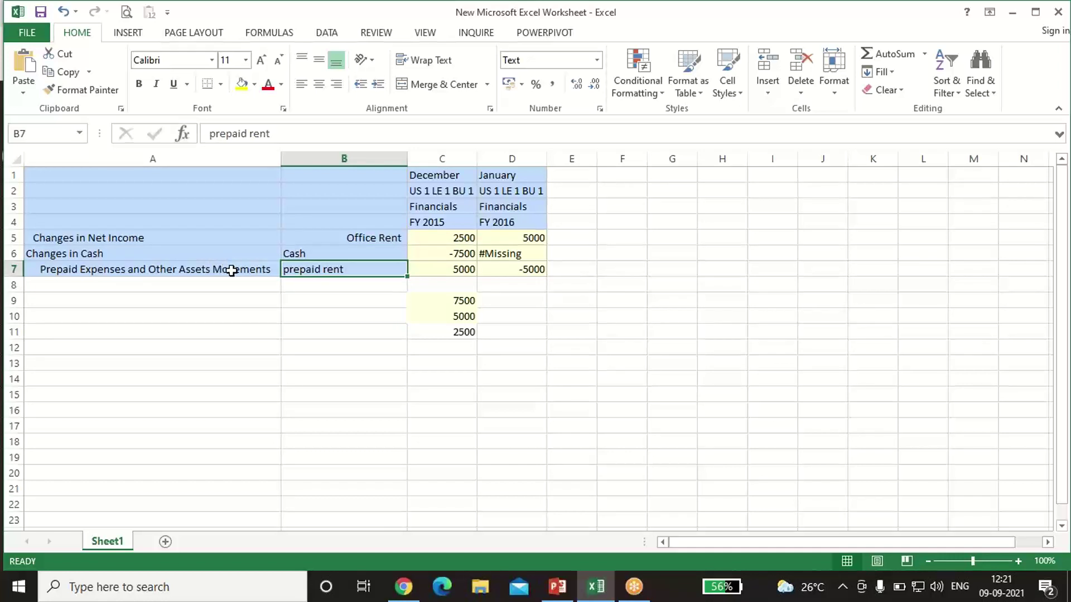
left_click(444, 267)
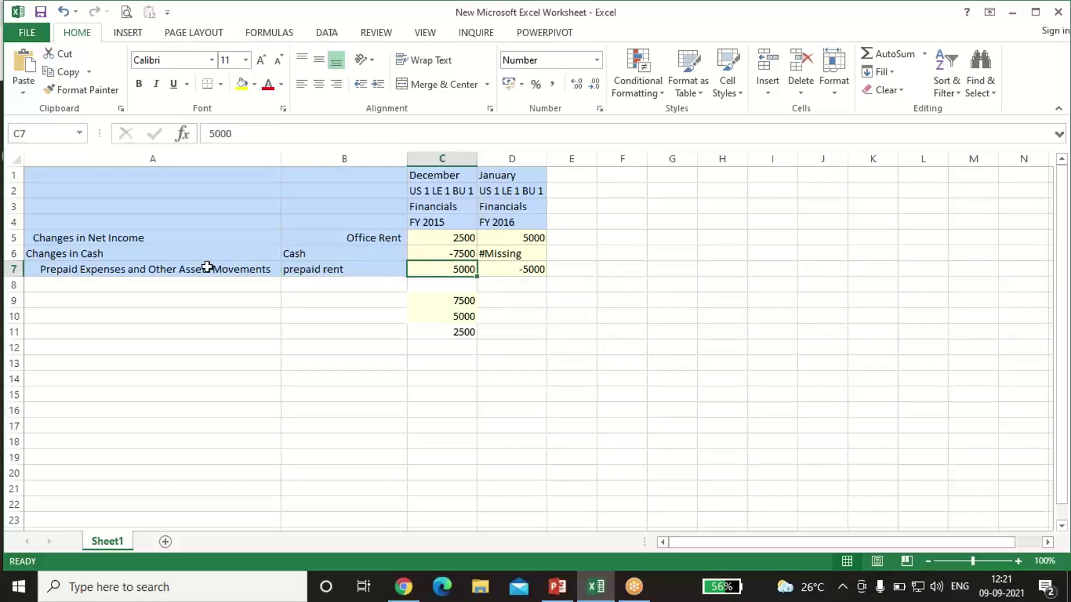
left_click(304, 271)
left_click(426, 269)
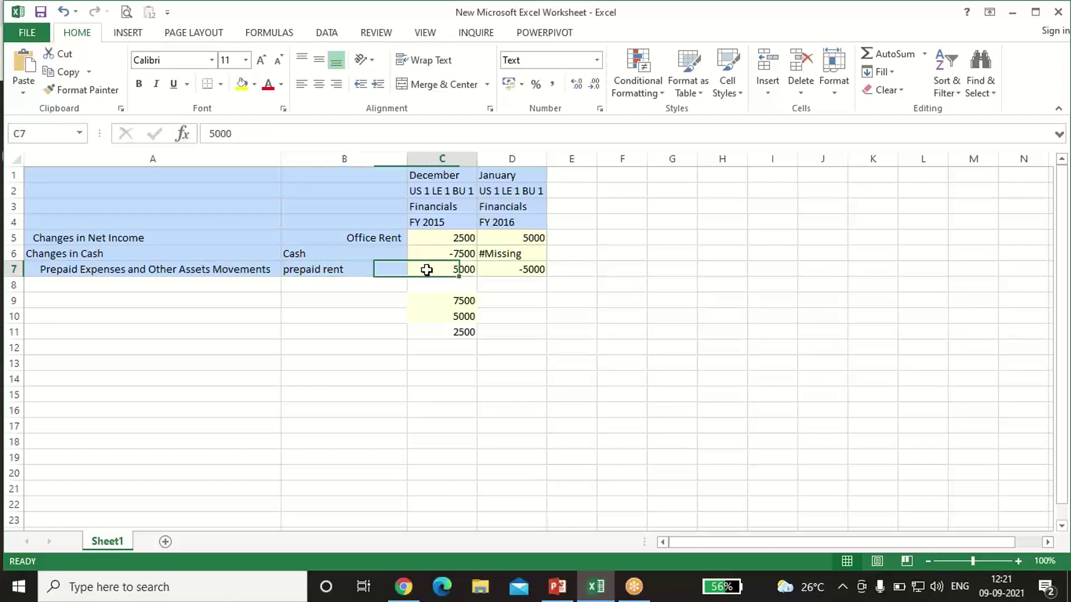
left_click(434, 239)
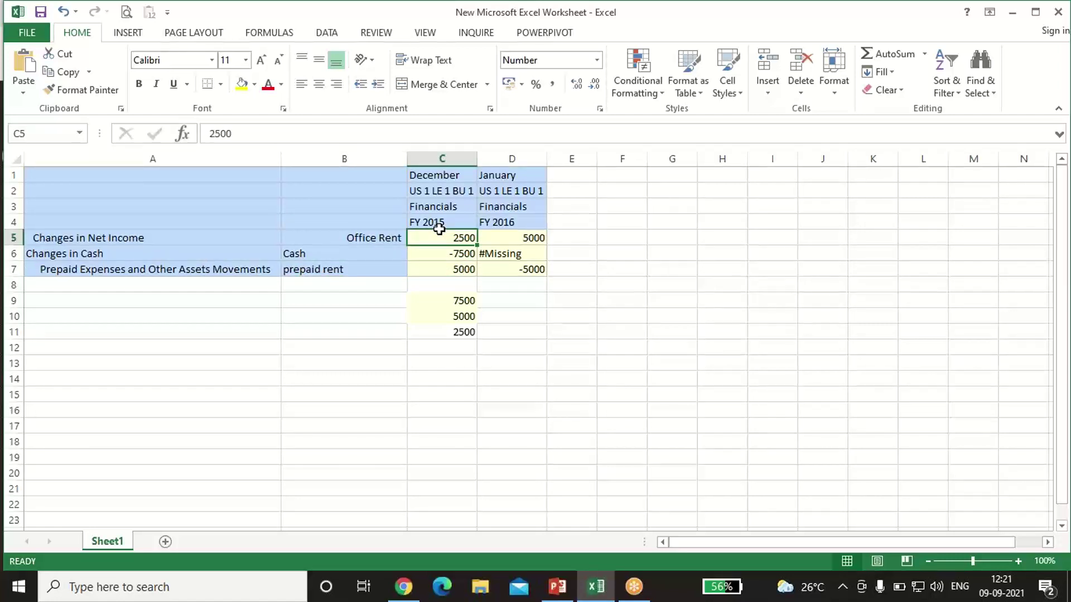
Step: Check the supporting calculation in C9:C11, including the C11 formula, against December's prepaid rent account and Office Rent amount
left_click(451, 298)
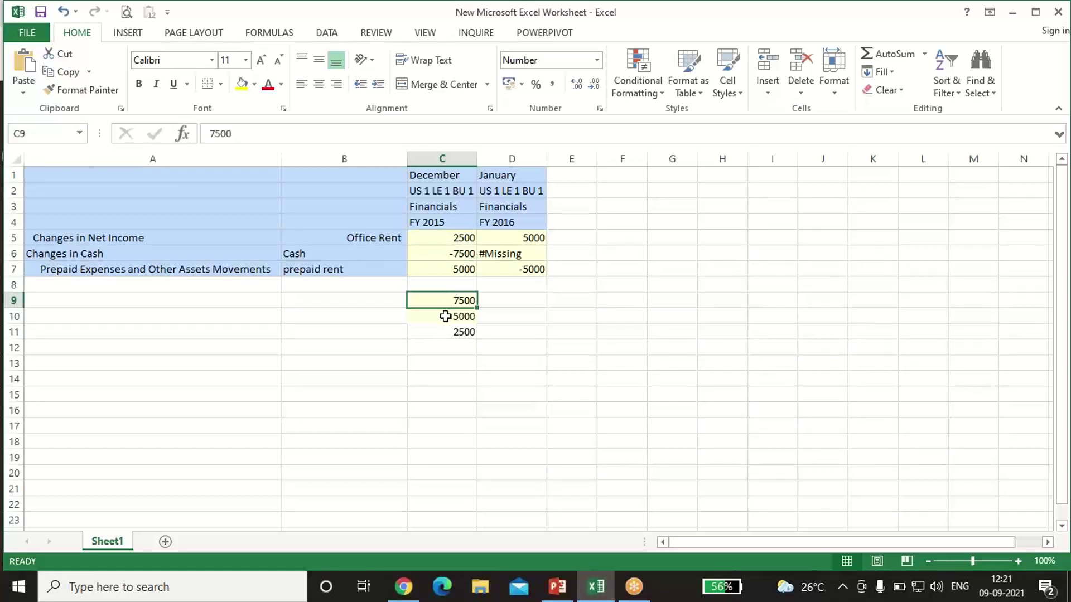
left_click(445, 316)
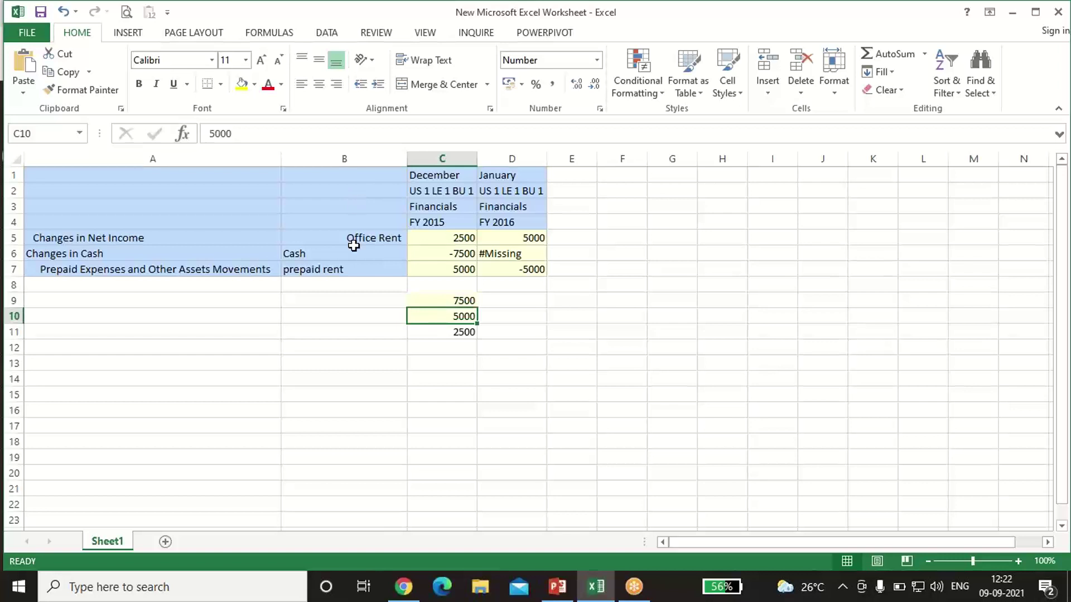
left_click(352, 269)
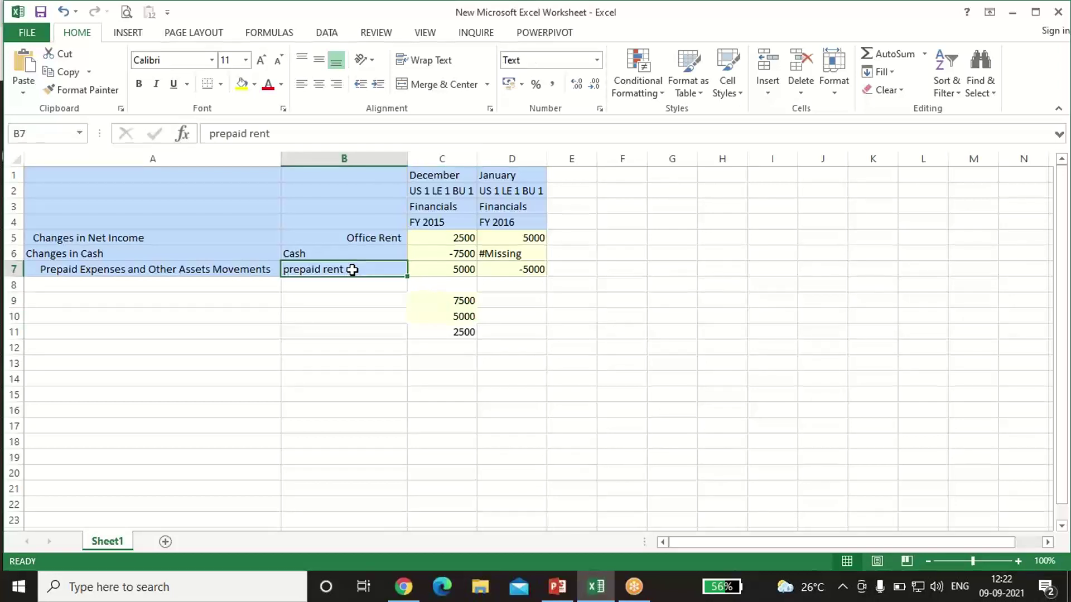
left_click(460, 316)
left_click(458, 333)
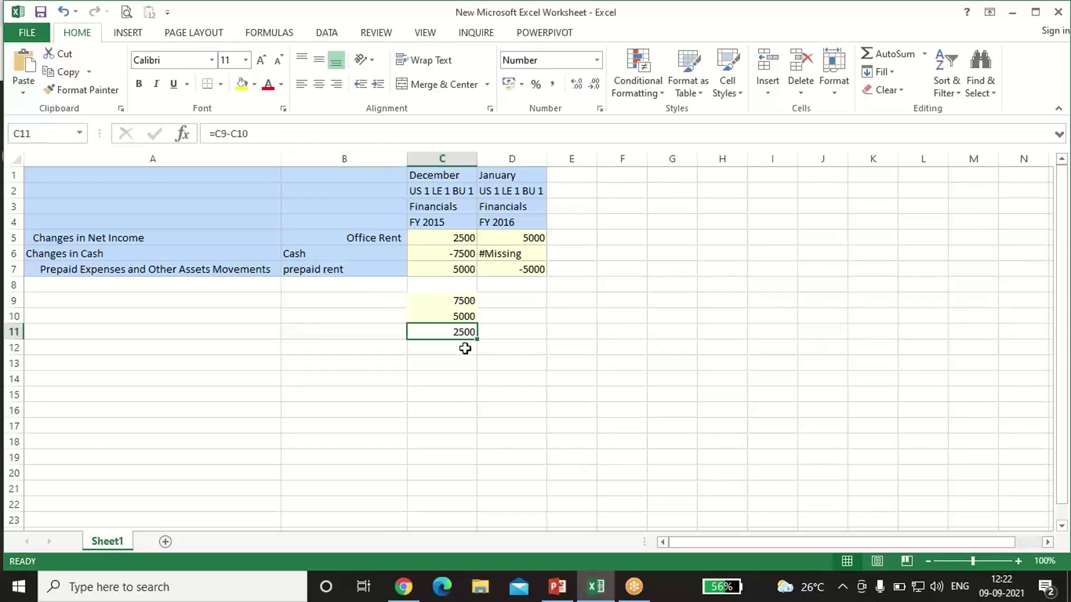
left_click(461, 236)
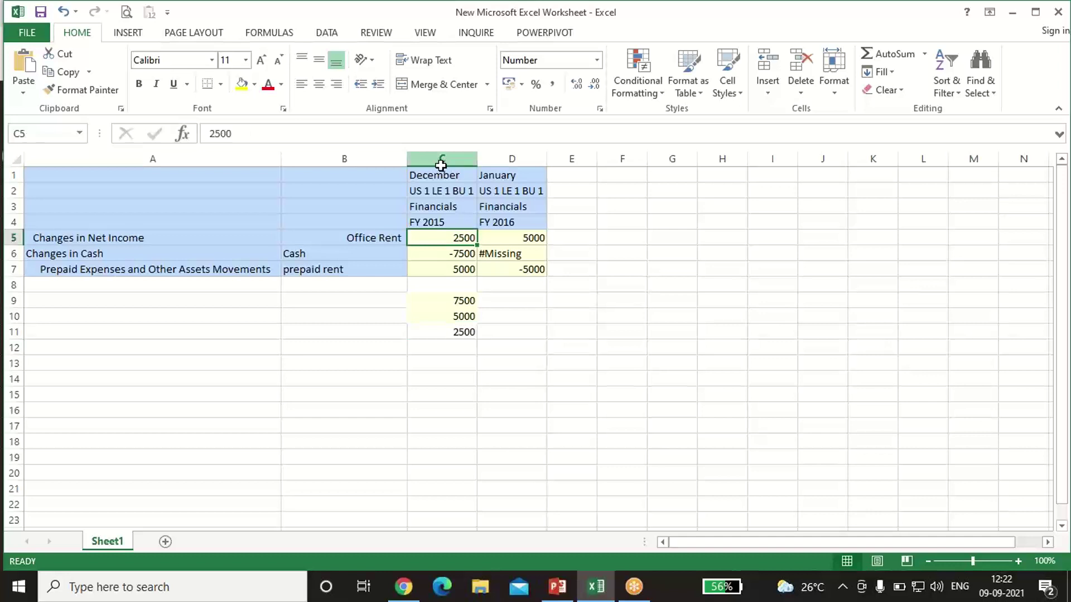
Step: Recheck the December FY 2015 amounts for Cash, Office Rent and prepaid rent
left_click(428, 254)
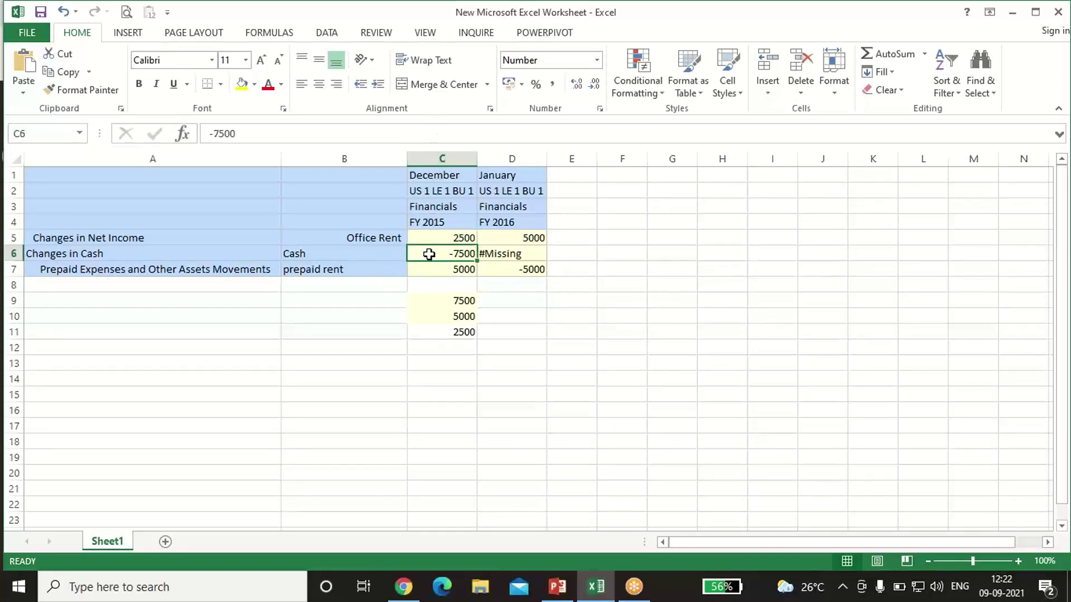
left_click(364, 235)
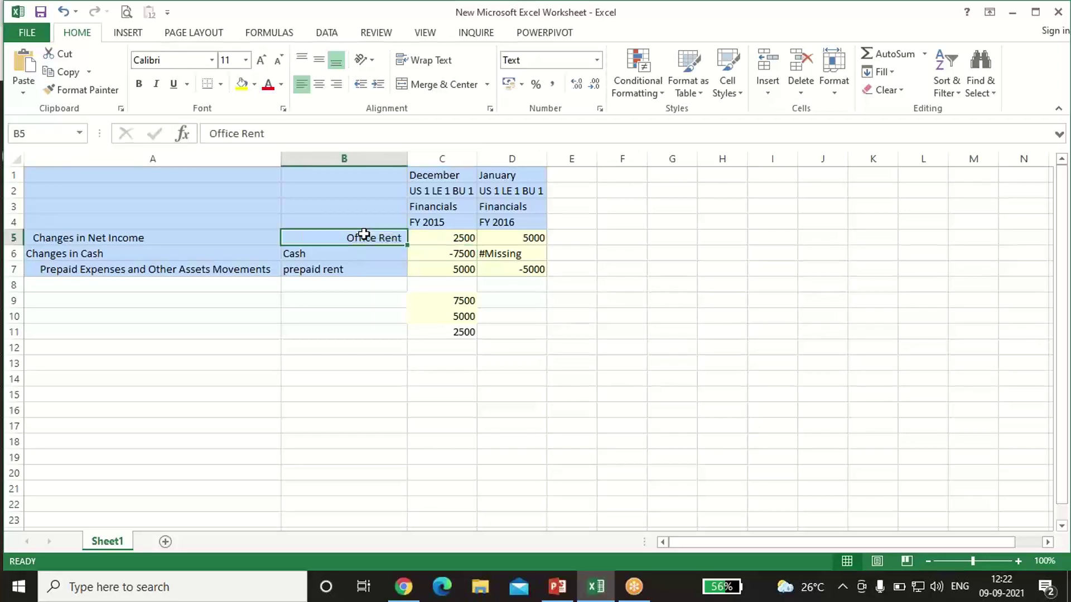
left_click(464, 236)
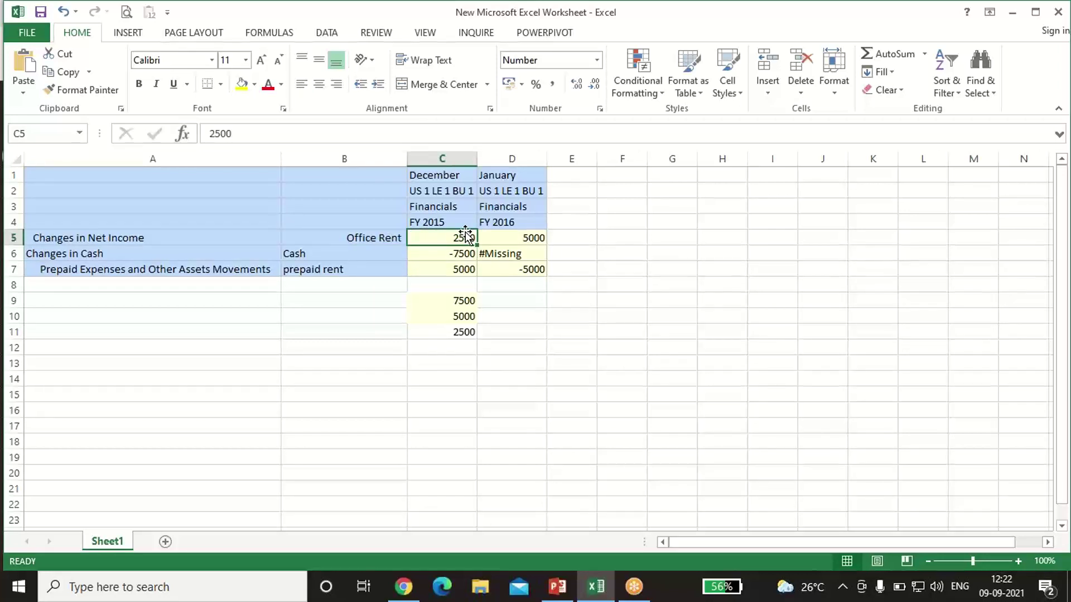
left_click(446, 268)
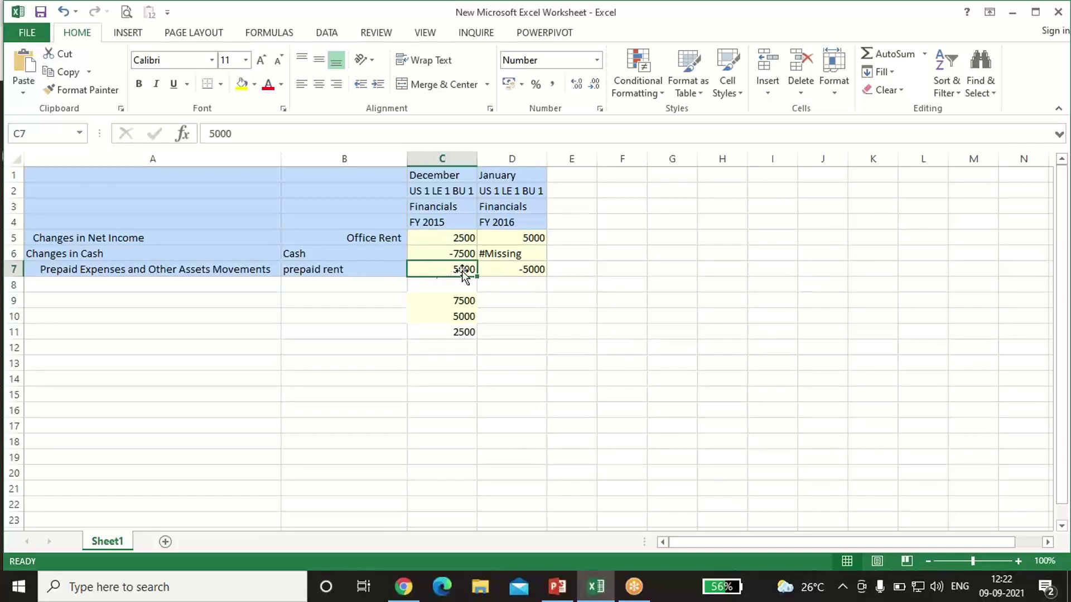
left_click(335, 272)
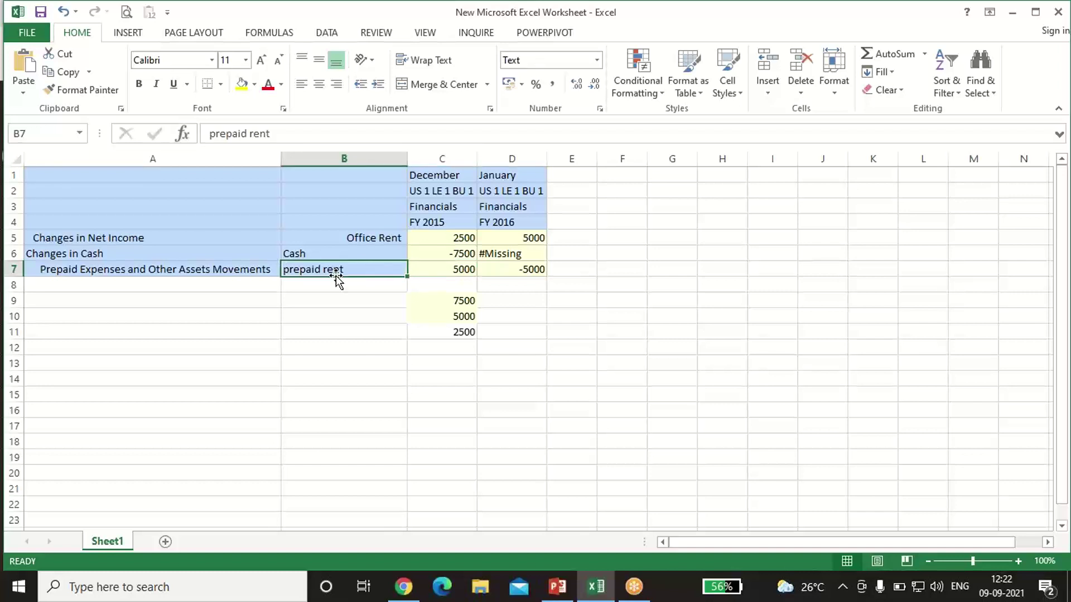
left_click(469, 271)
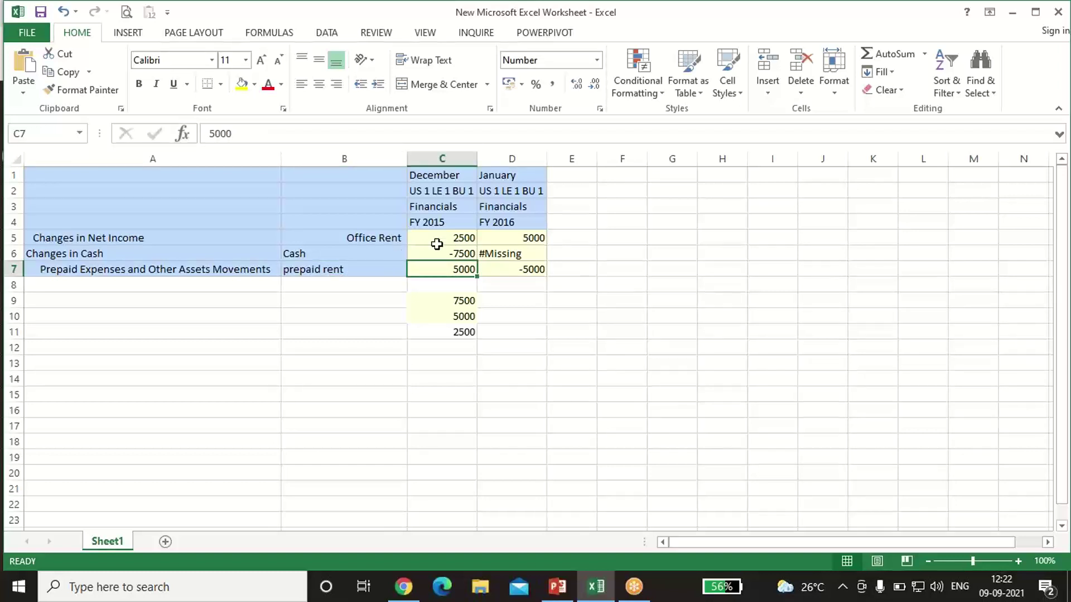
Step: Compare the January FY 2016 prepaid rent reversal with the December amount and the January Office Rent amount
left_click(526, 177)
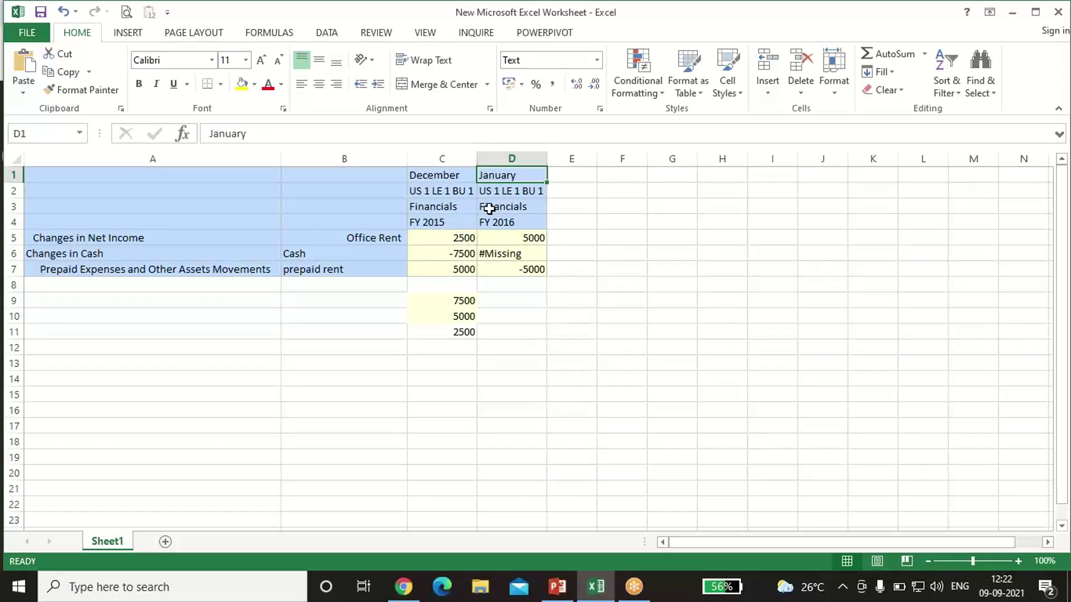
left_click(373, 267)
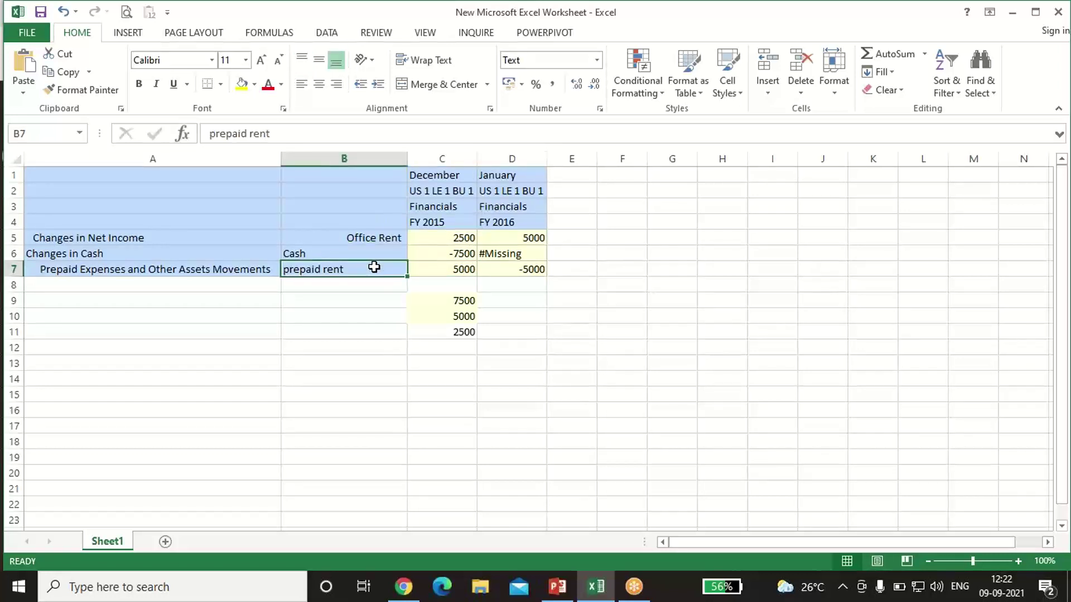
left_click(451, 270)
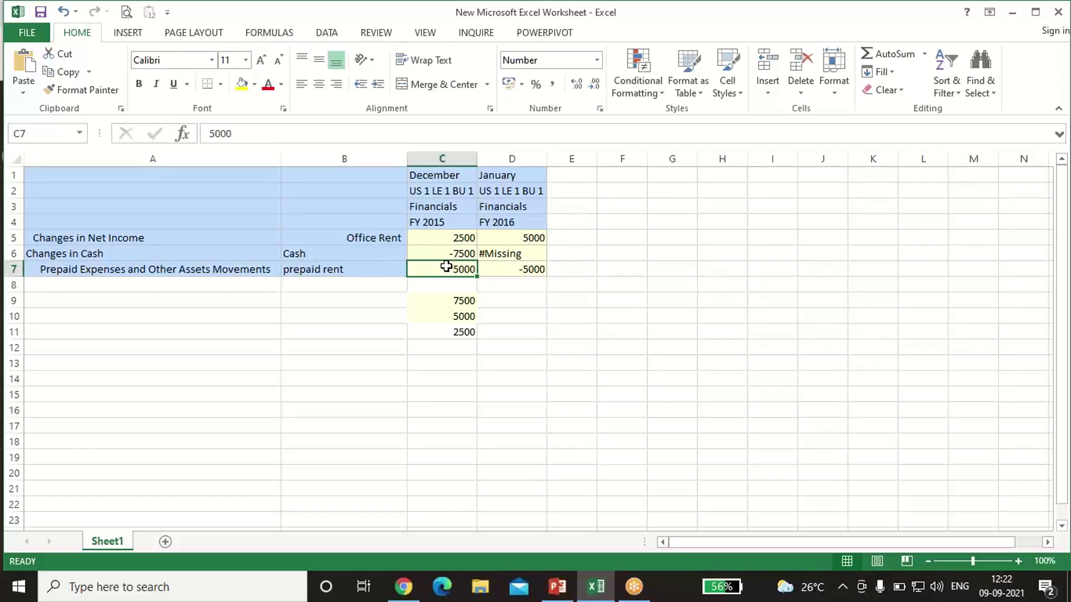
left_click(510, 267)
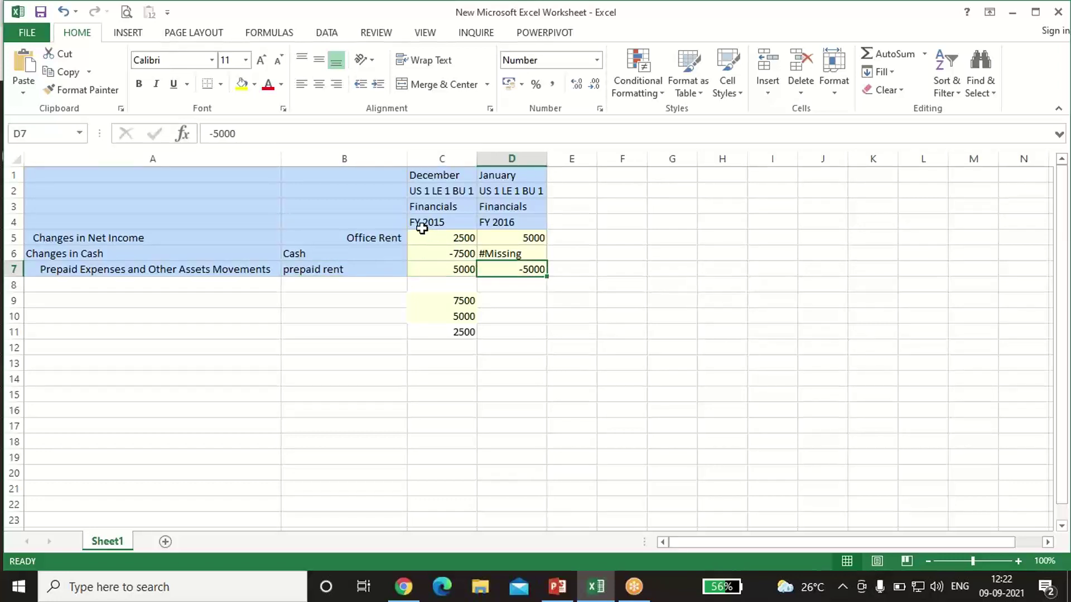
left_click(525, 239)
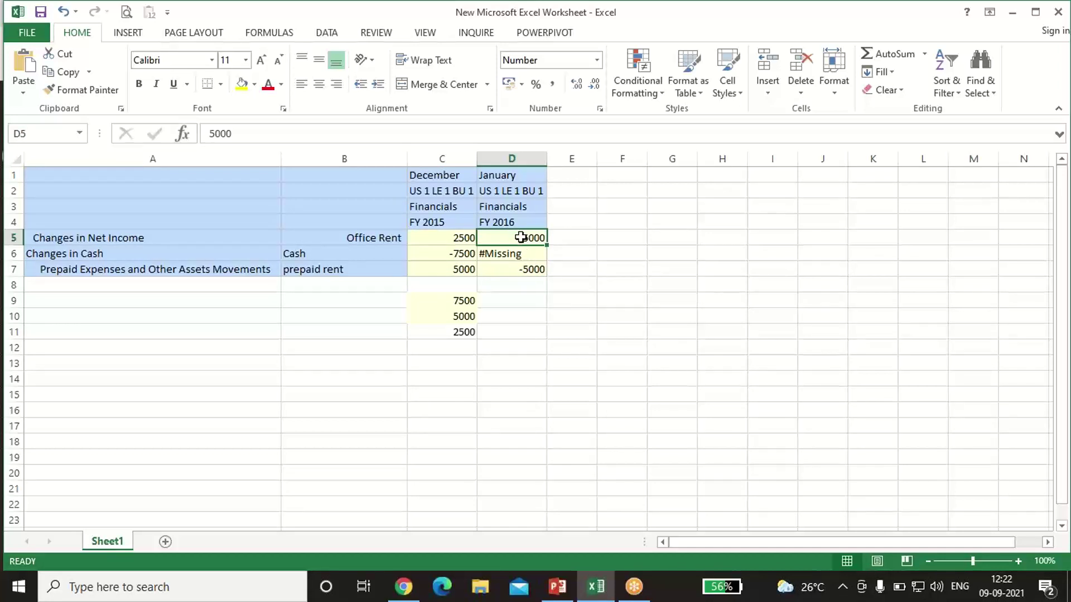
left_click(519, 270)
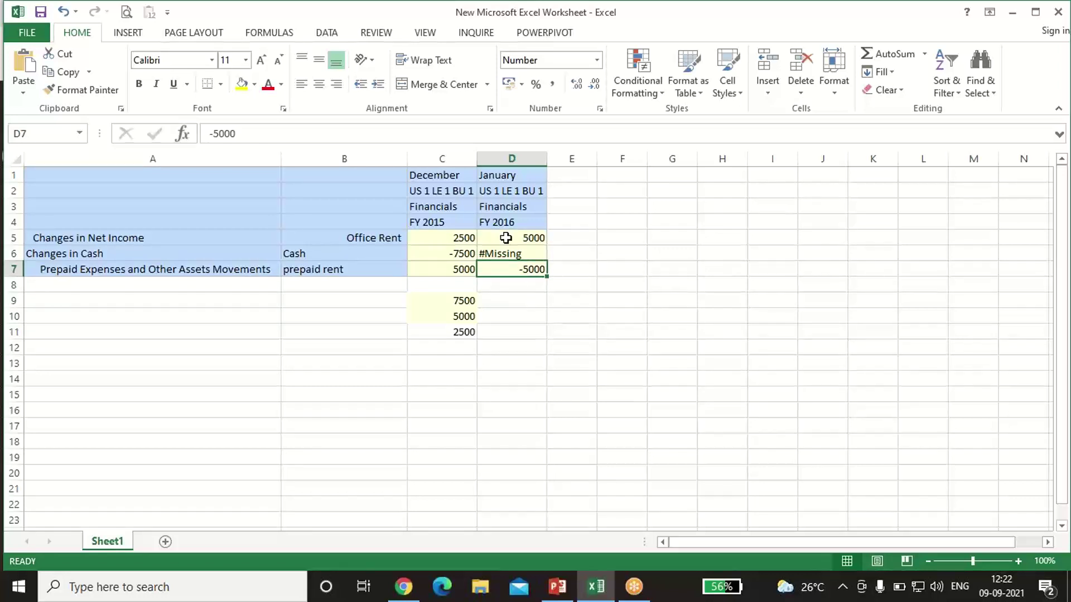